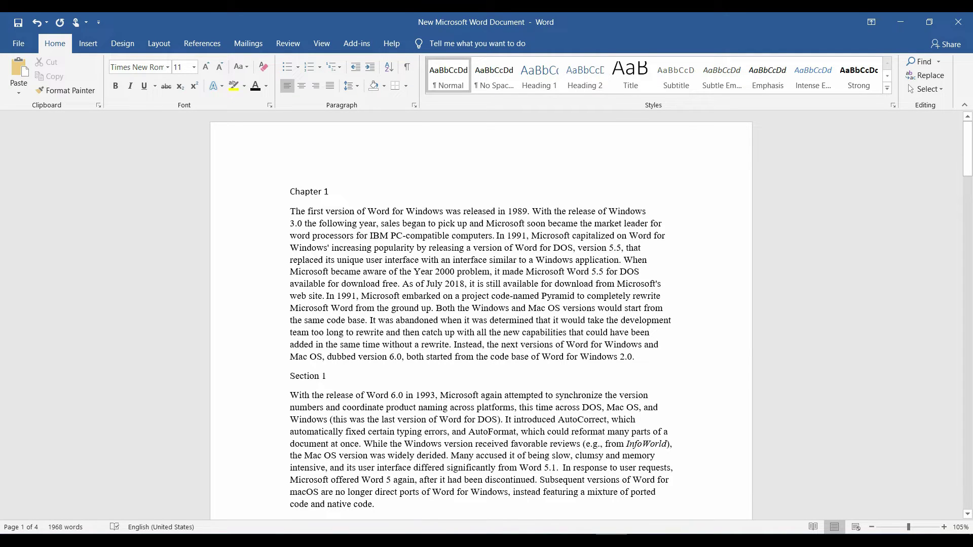
Apply the Heading 1 style to the "Chapter 1" line and set its font to Times New Roman.
triple_click(307, 192)
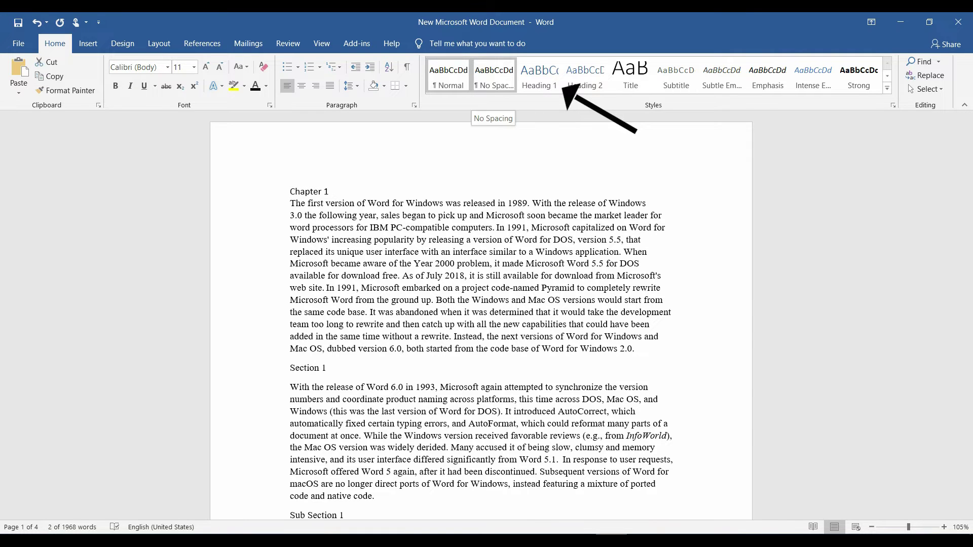
key(ctrl+alt+1)
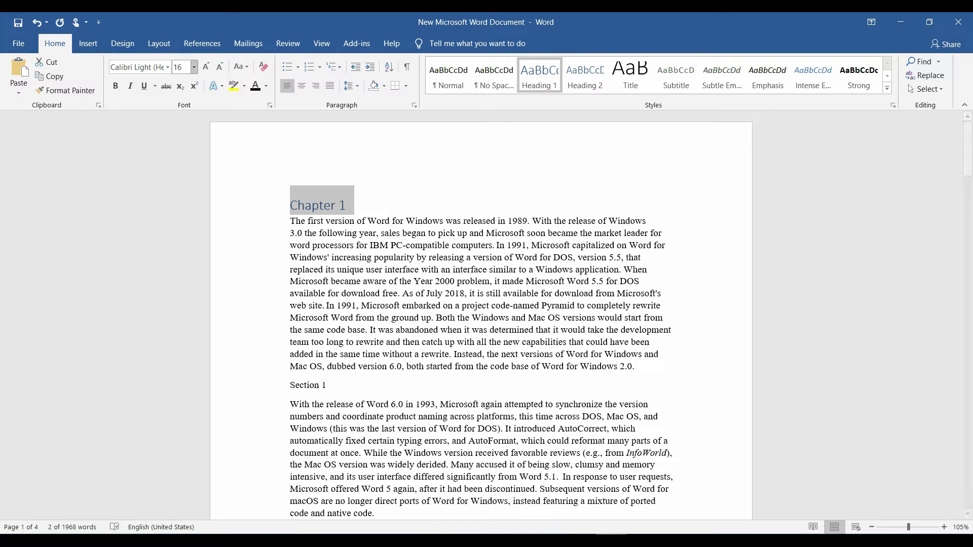
click(167, 67)
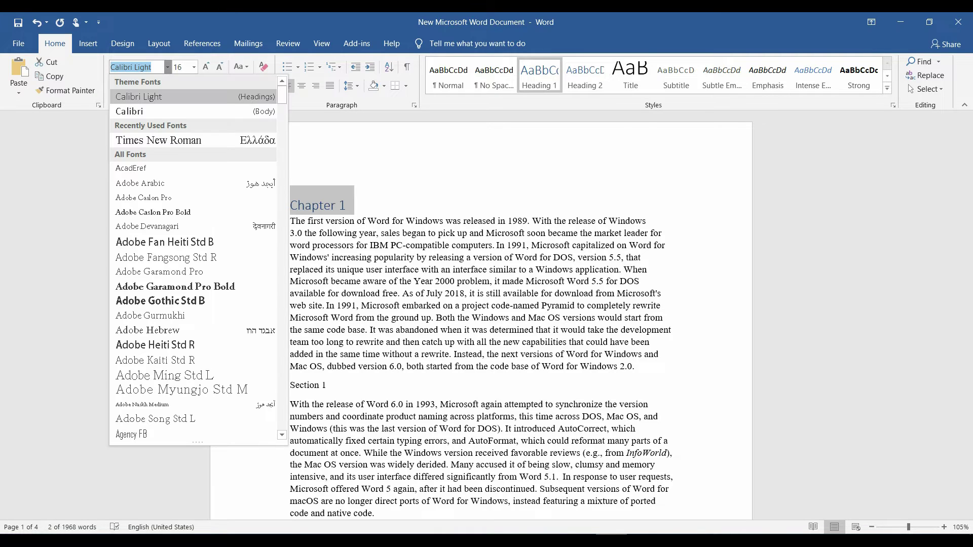
click(159, 140)
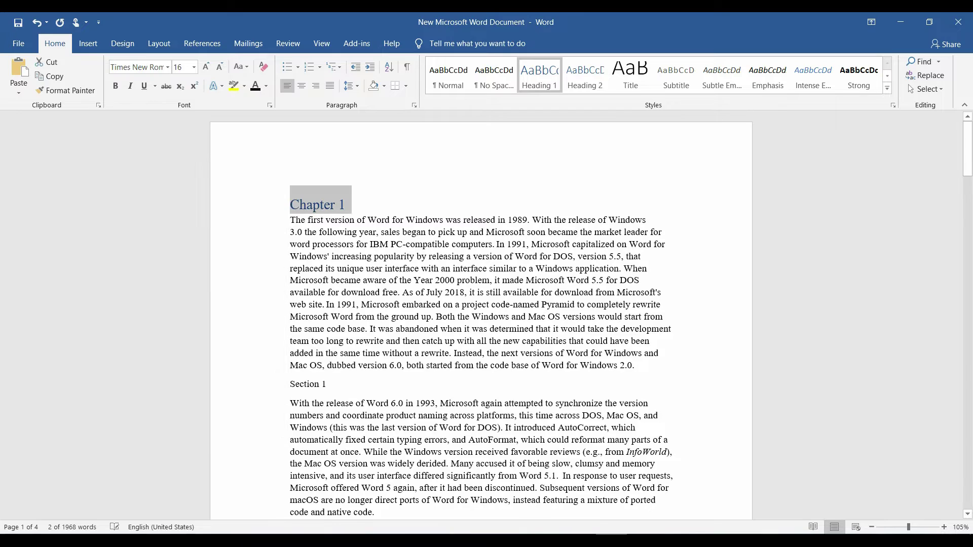
Make the "Chapter 1" heading bold and change its font color to black.
click(115, 86)
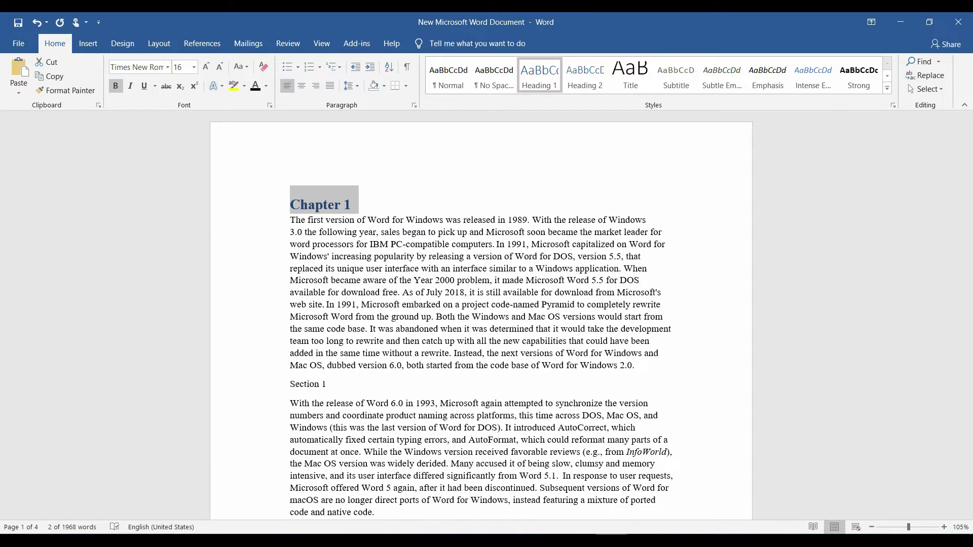
click(266, 85)
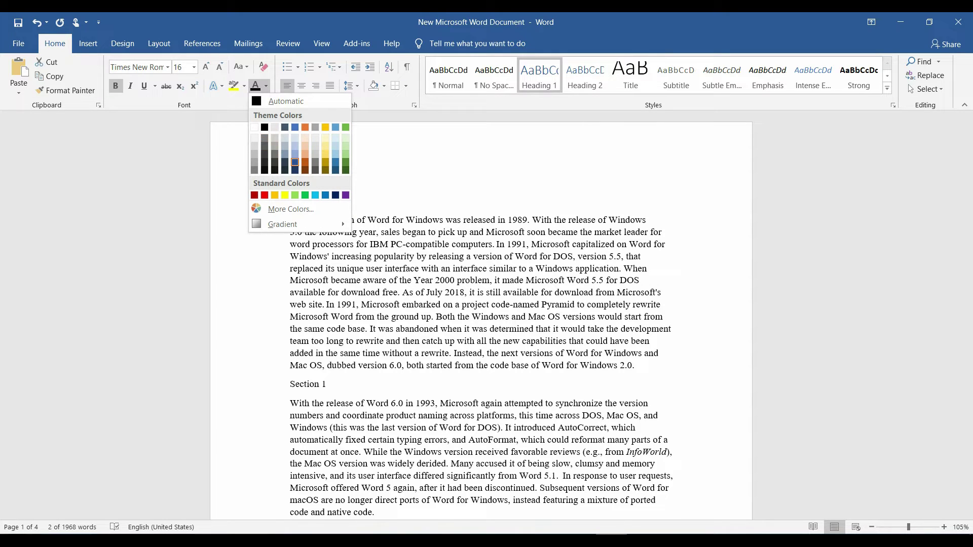
click(295, 162)
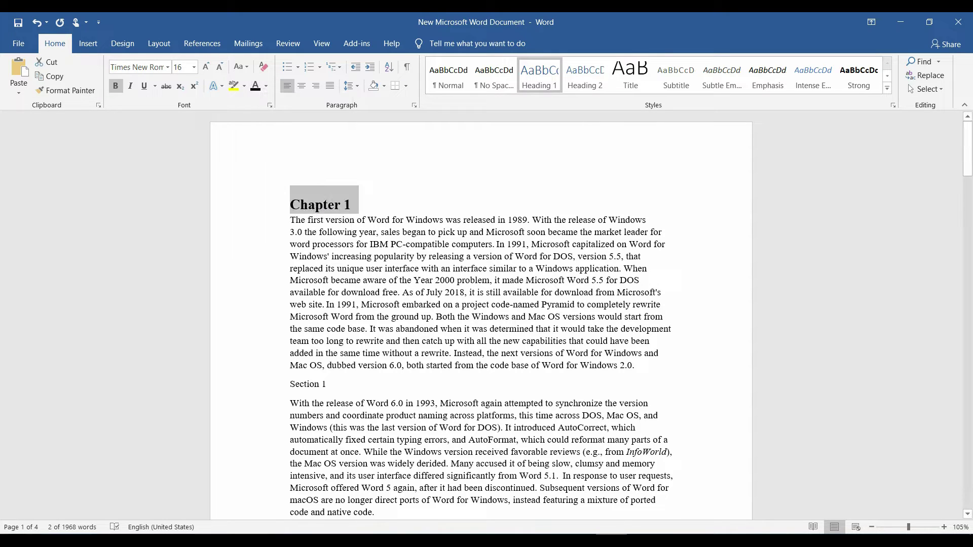
Set the paragraph spacing after the "Chapter 1" heading to 6 pt.
click(414, 105)
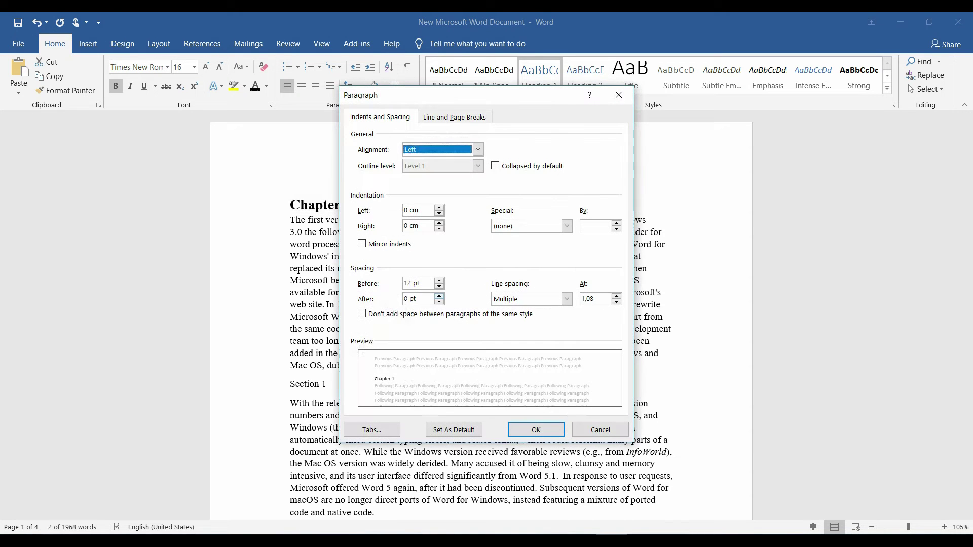
click(439, 295)
click(439, 295)
key(Down)
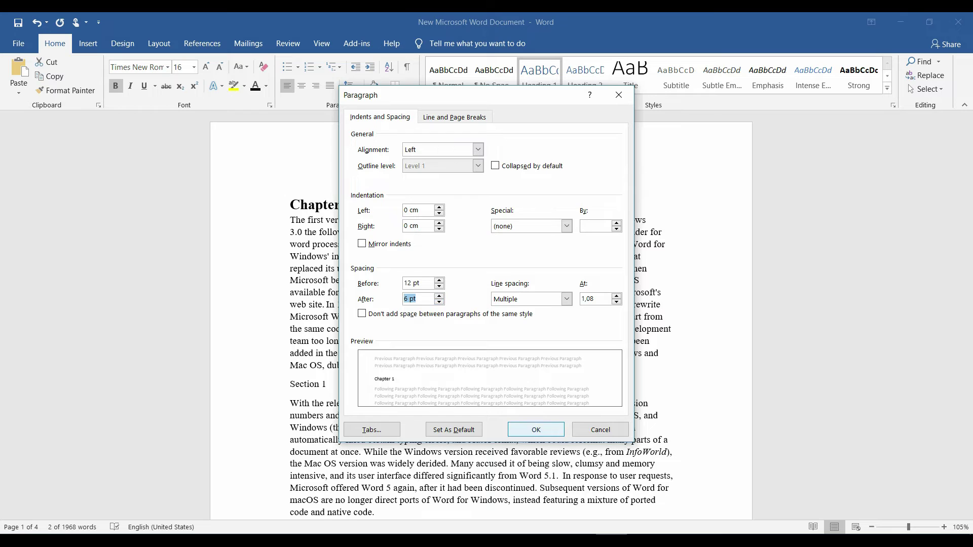
click(535, 429)
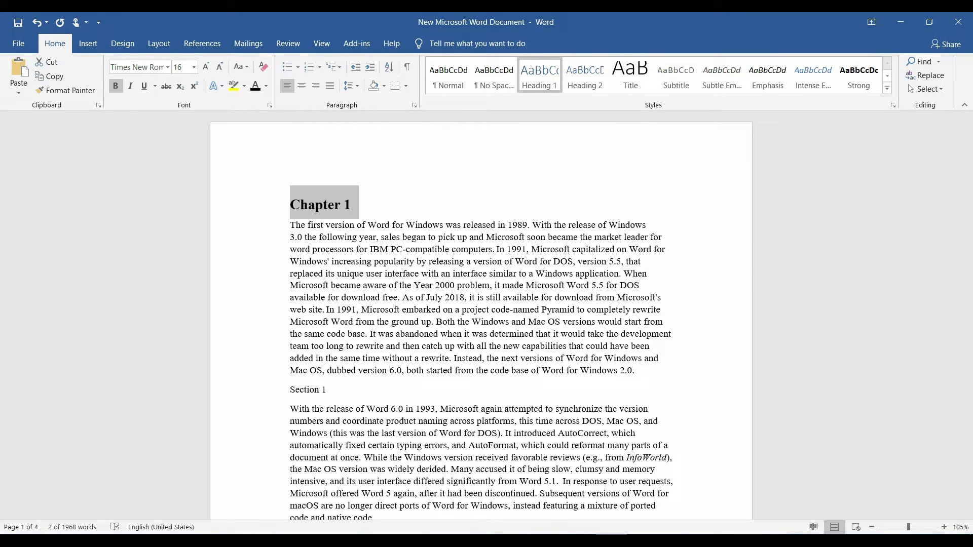
Add a bottom border to the "Chapter 1" heading and update the Heading 1 style to match it.
click(406, 86)
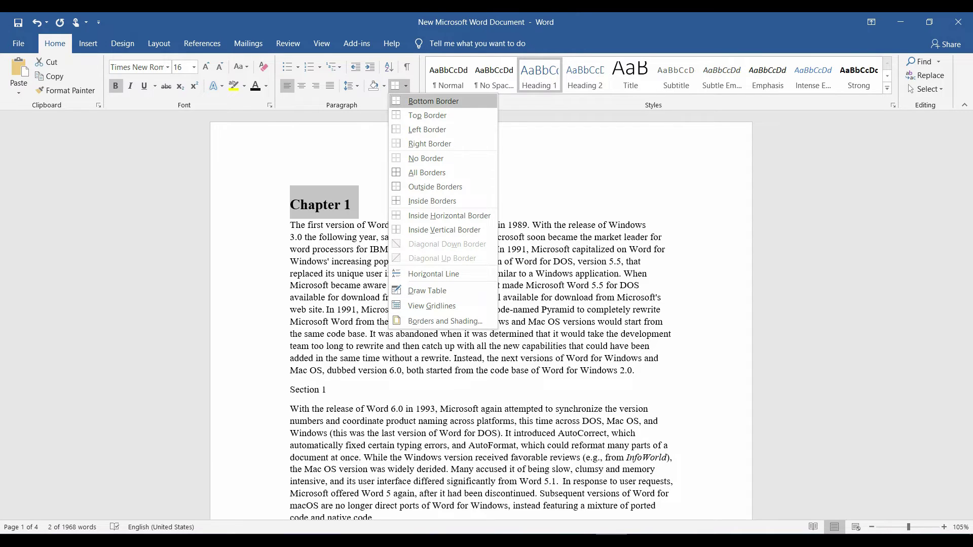
click(433, 101)
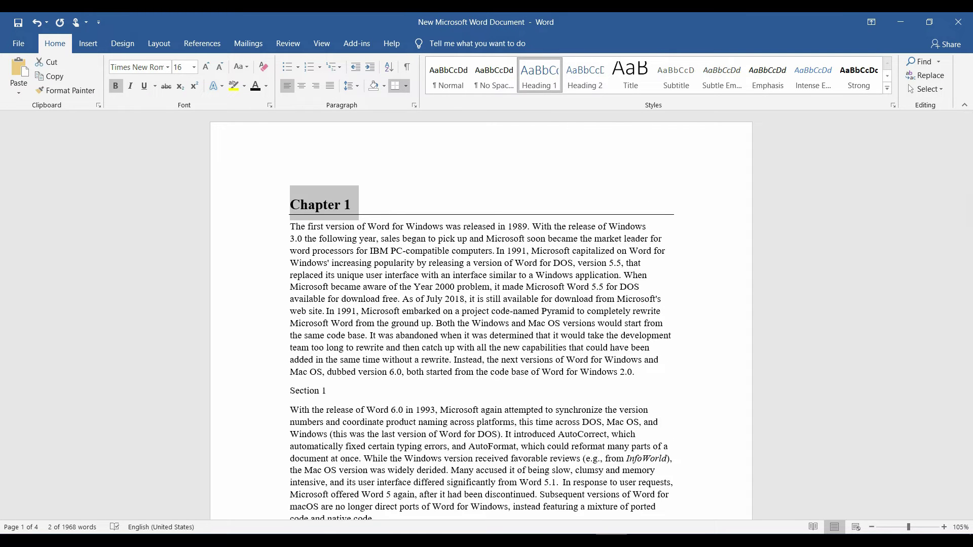
right_click(546, 73)
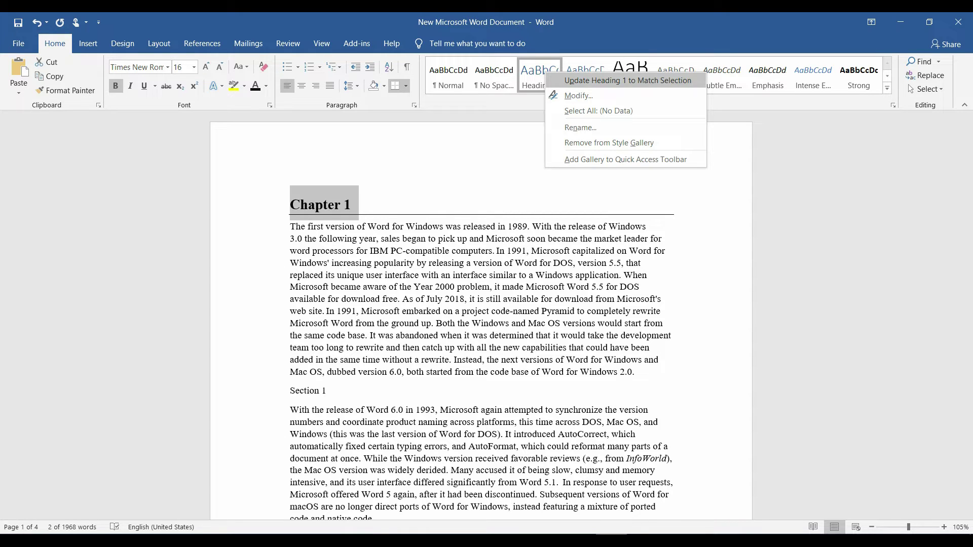
click(627, 80)
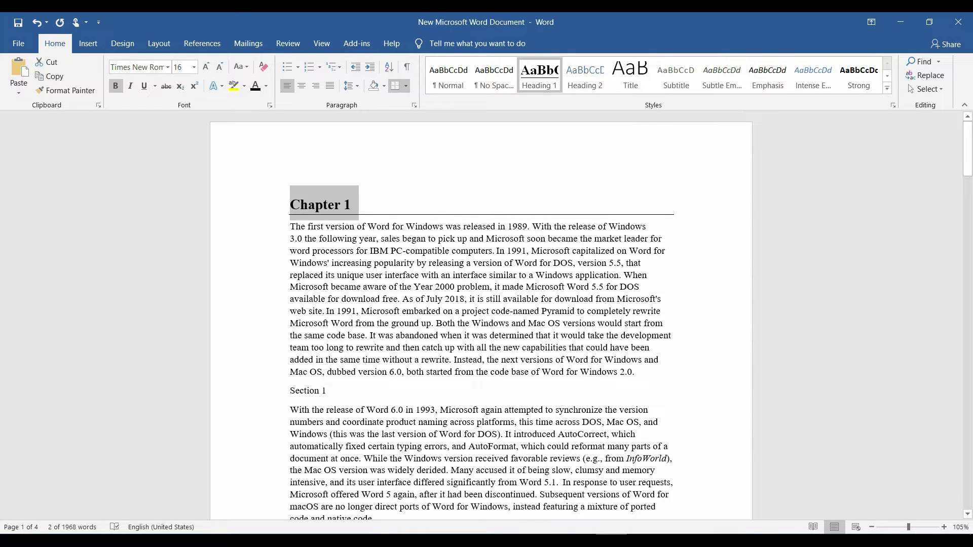
Apply the Heading 2 style to the "Section 1" line and set its font to black Times New Roman.
click(279, 390)
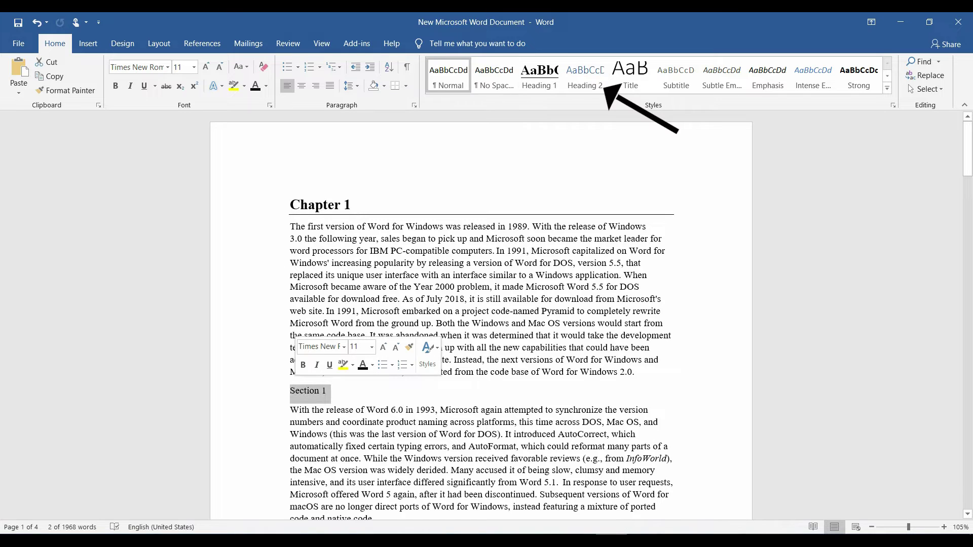
click(584, 75)
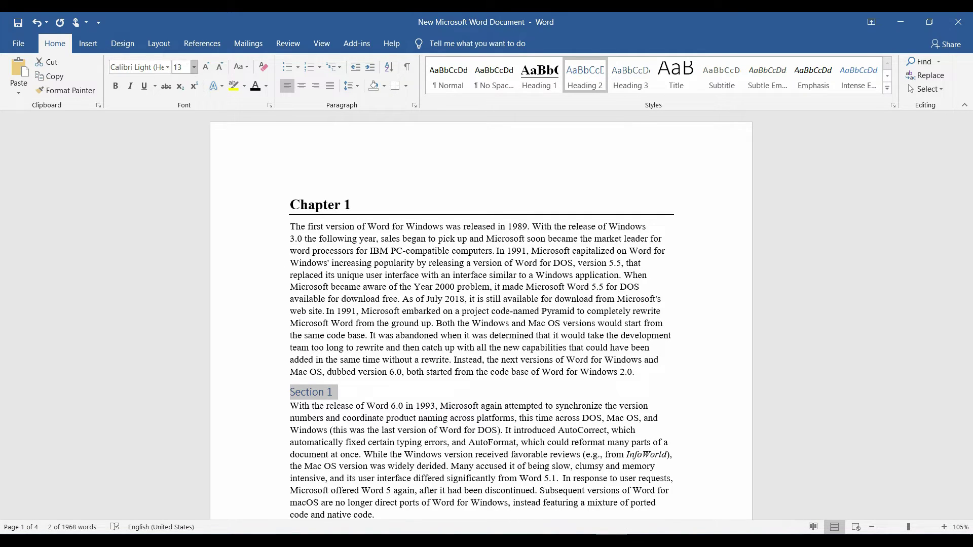
click(167, 67)
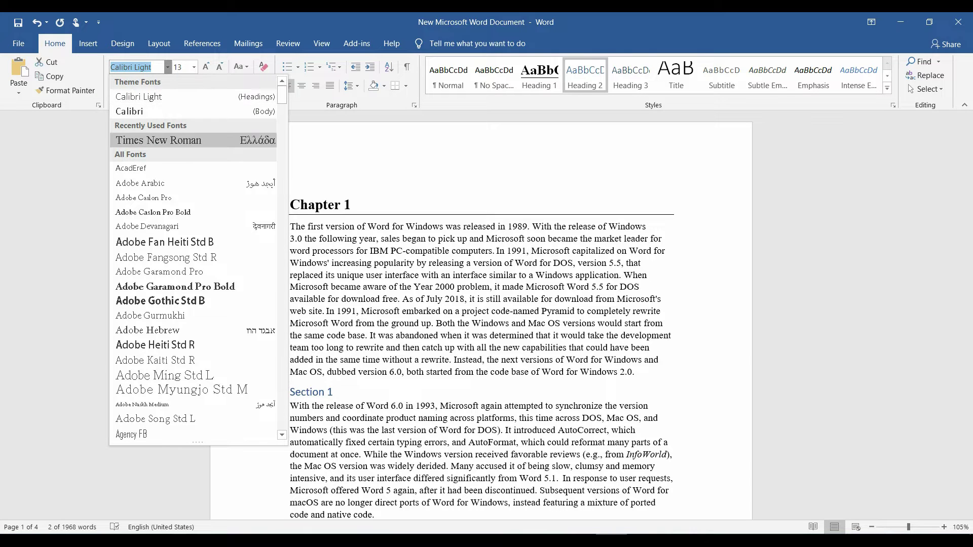
click(159, 140)
Set the spacing after the "Section 1" heading to 6 pt and update the Heading 2 style to match it.
click(414, 105)
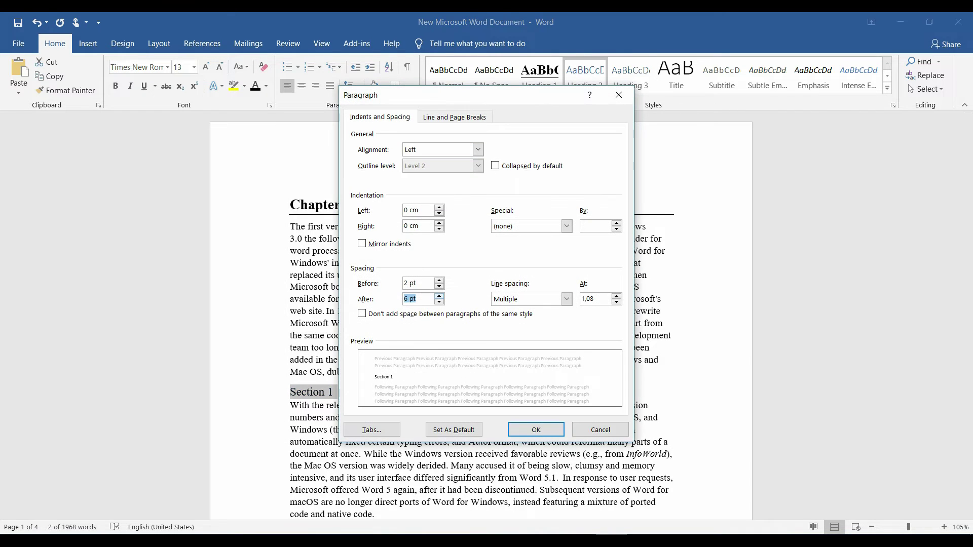
key(Return)
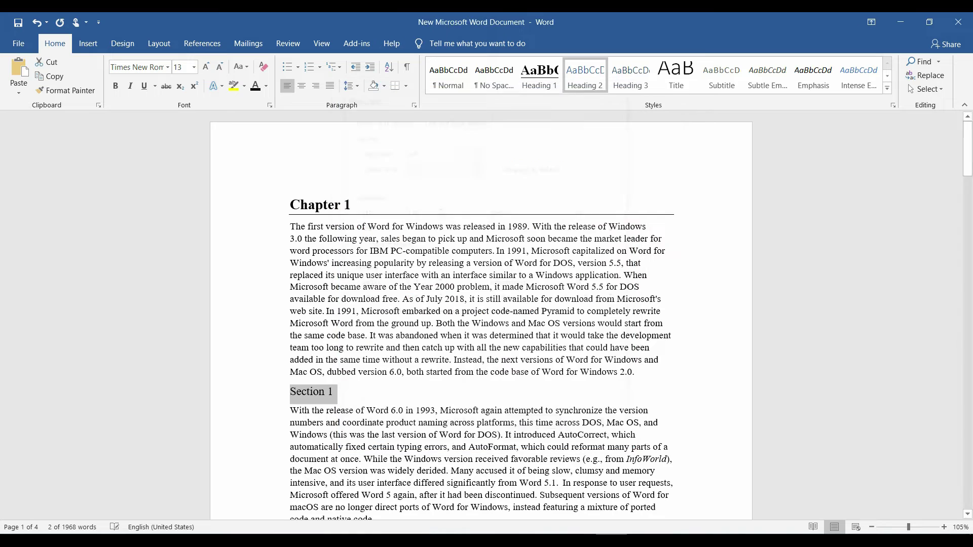
right_click(592, 79)
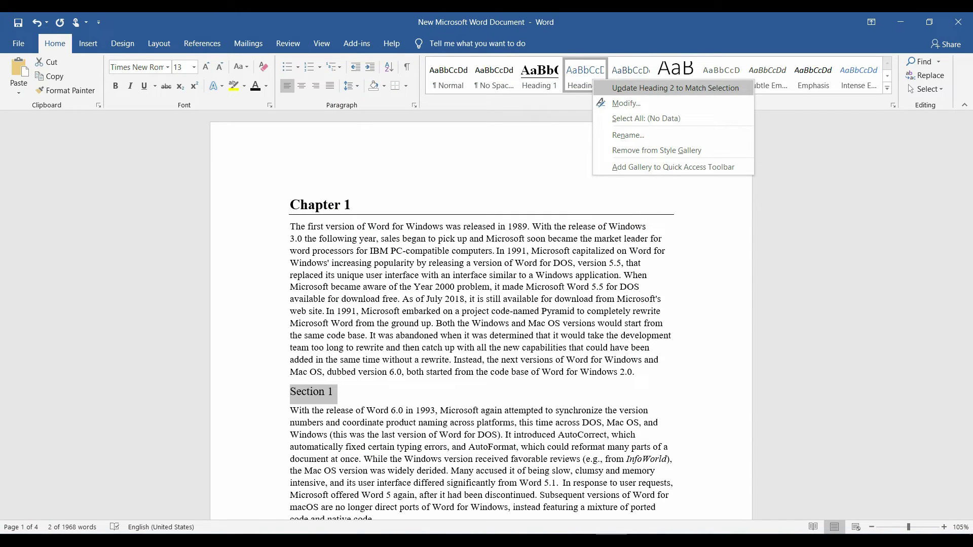
click(674, 88)
Apply the Heading 3 style to the "Sub Section 1" line and set its font to Times New Roman.
drag(966, 152, 966, 187)
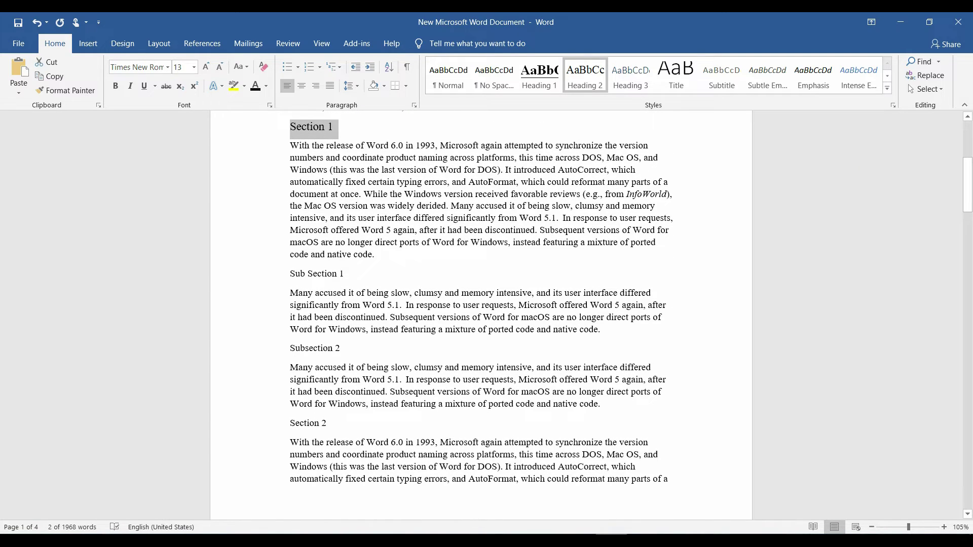
drag(347, 274, 290, 273)
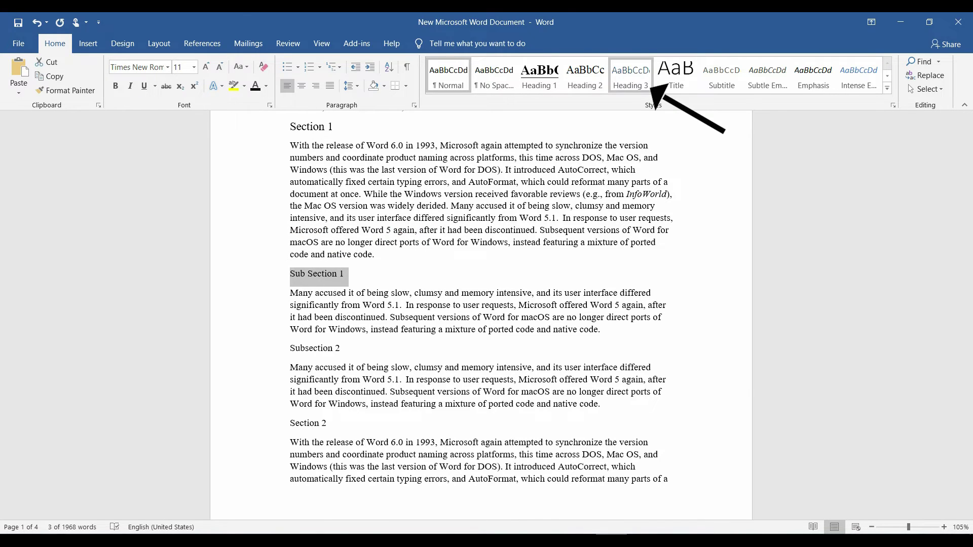
click(649, 86)
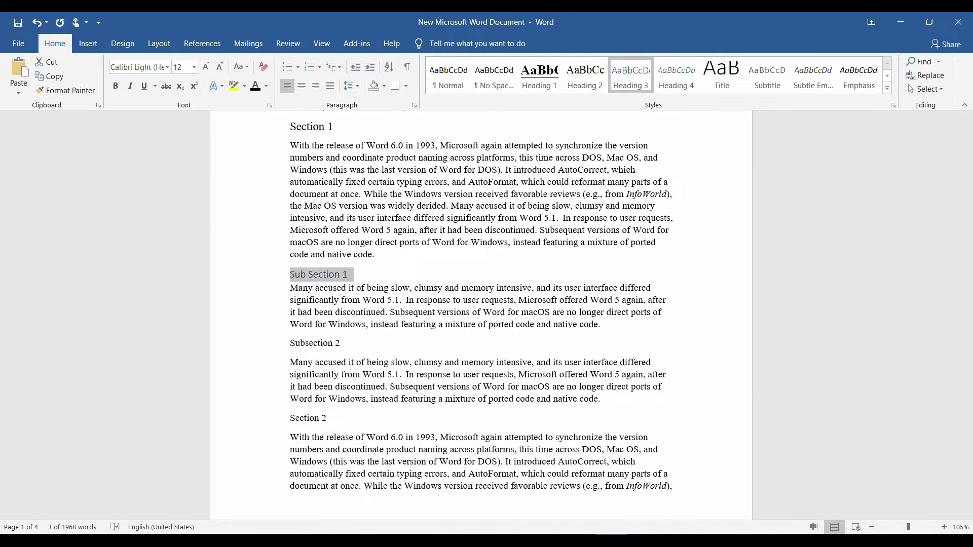
click(167, 67)
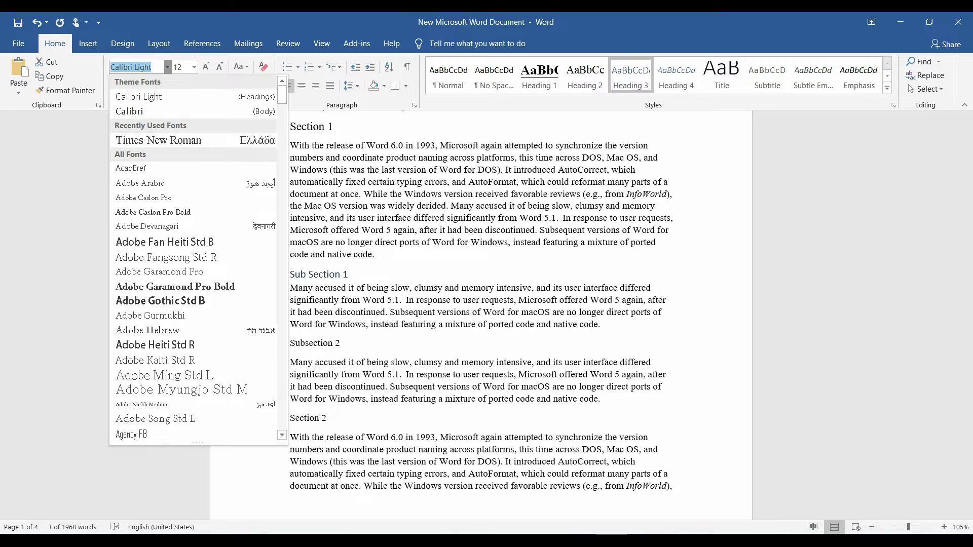
click(158, 140)
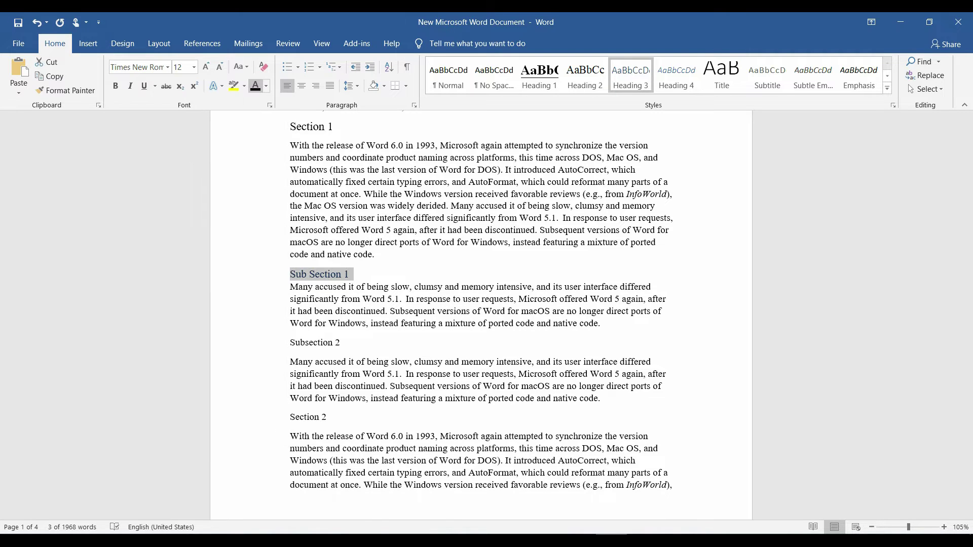
Set the spacing after the "Sub Section 1" heading to 6 pt and update the Heading 3 style to match it.
click(414, 105)
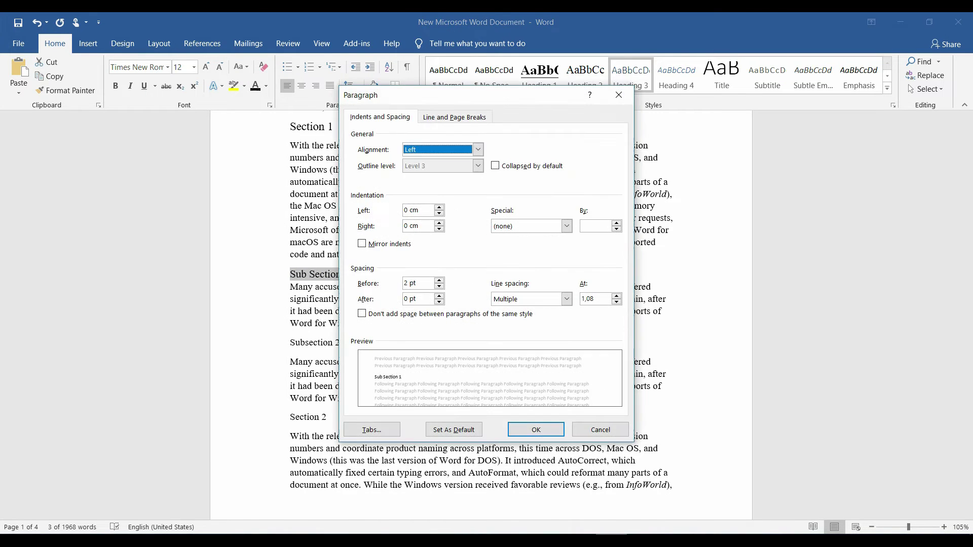
click(439, 295)
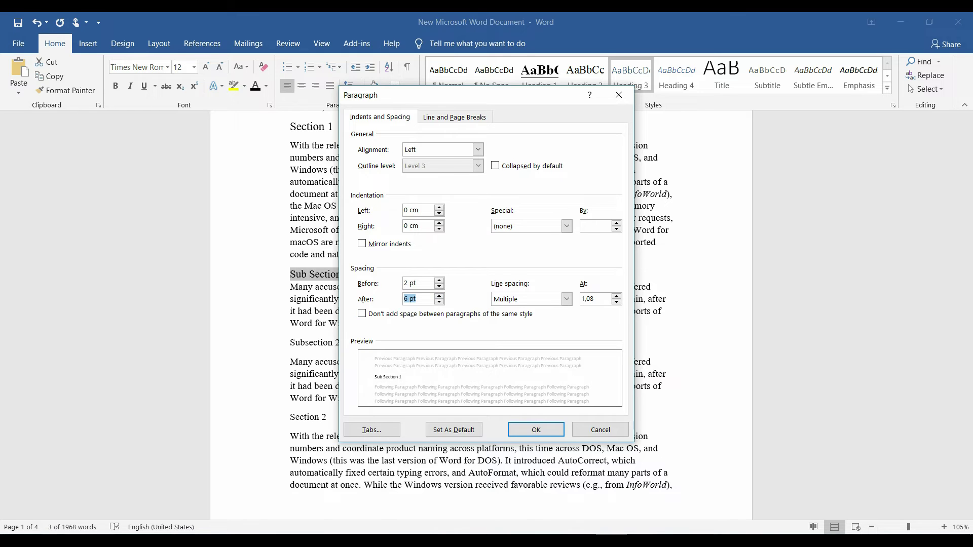
key(Return)
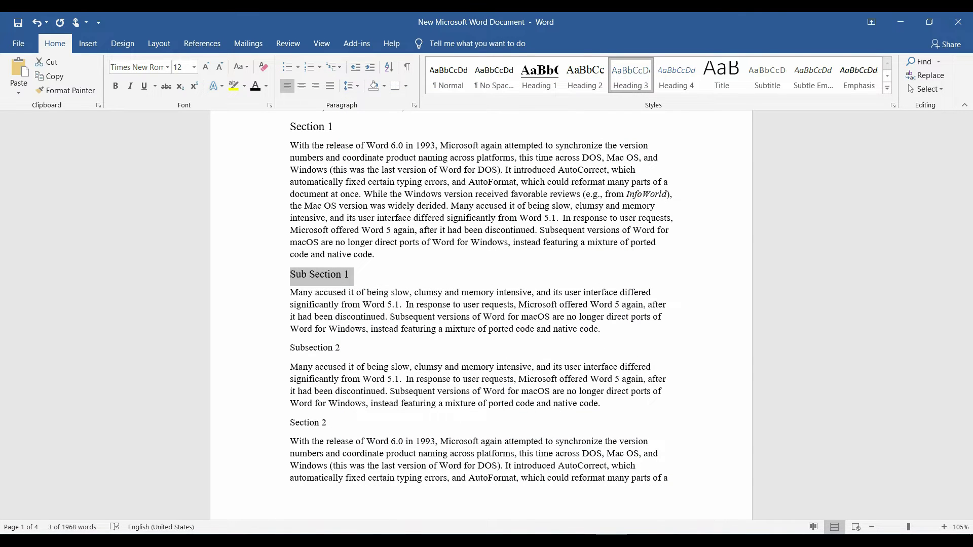
right_click(636, 72)
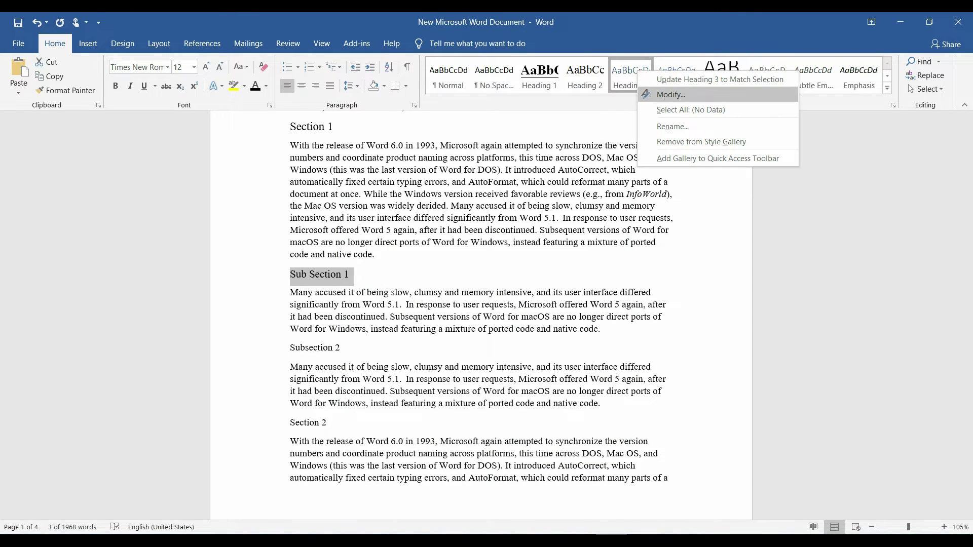
key(Up)
key(Return)
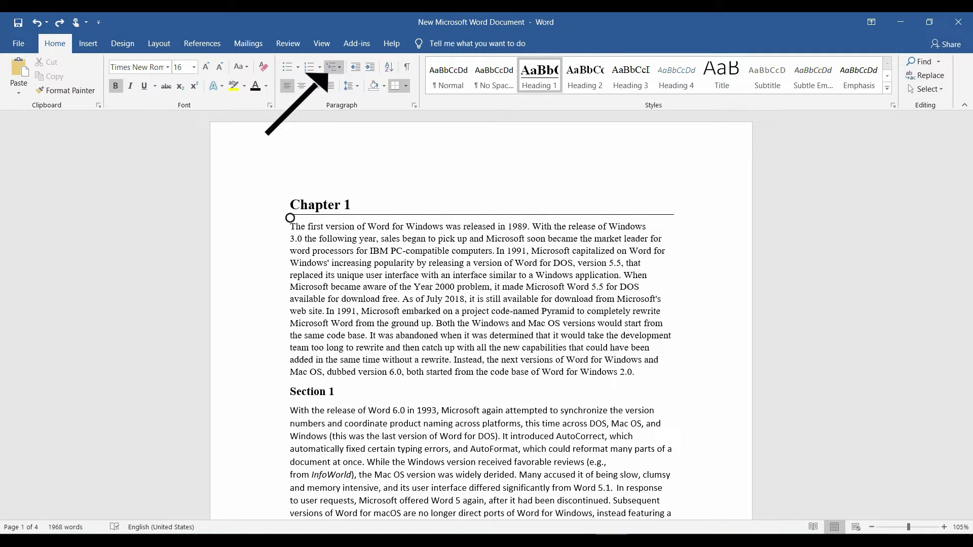
Number the headings with the multilevel list format 1 Heading 1, 1.1 Heading 2, 1.1.1 Heading 3.
click(333, 67)
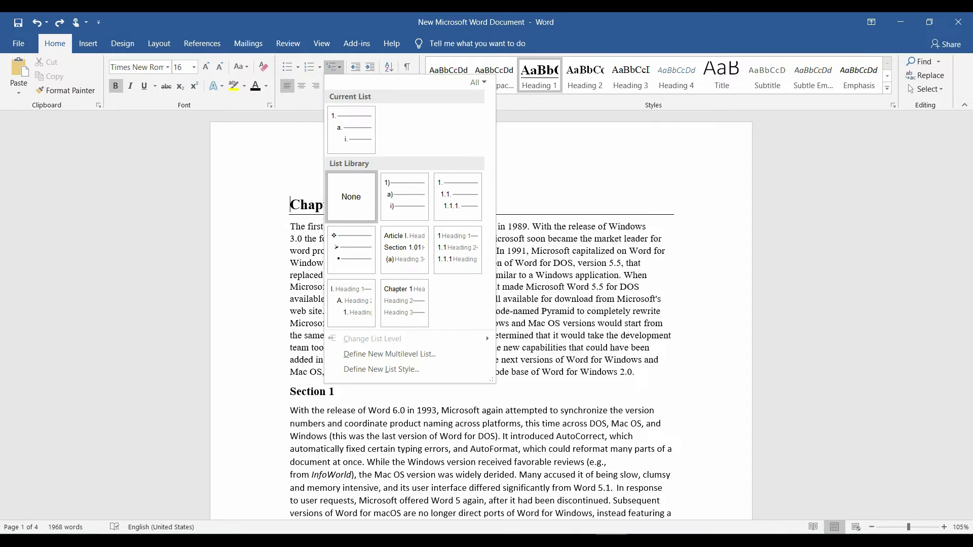
mouse_move(457, 249)
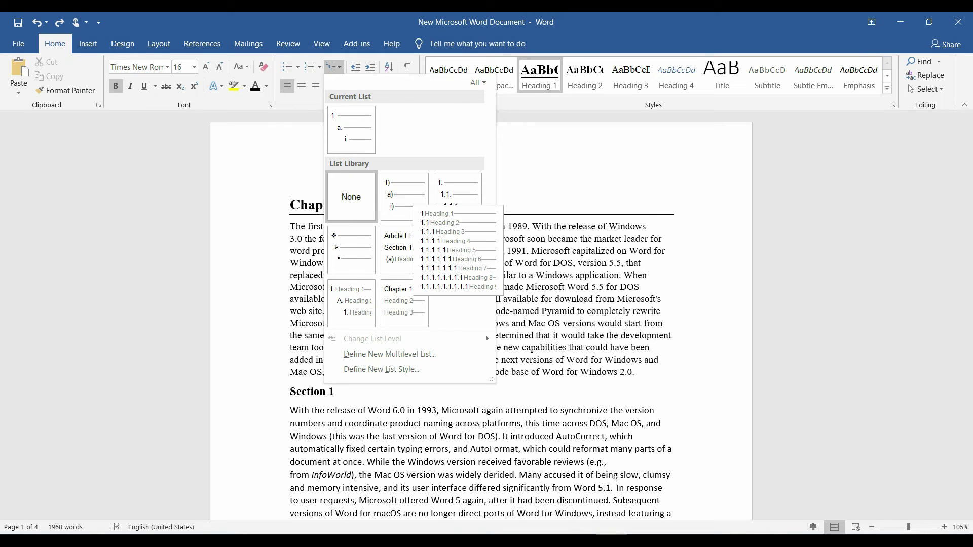
click(457, 249)
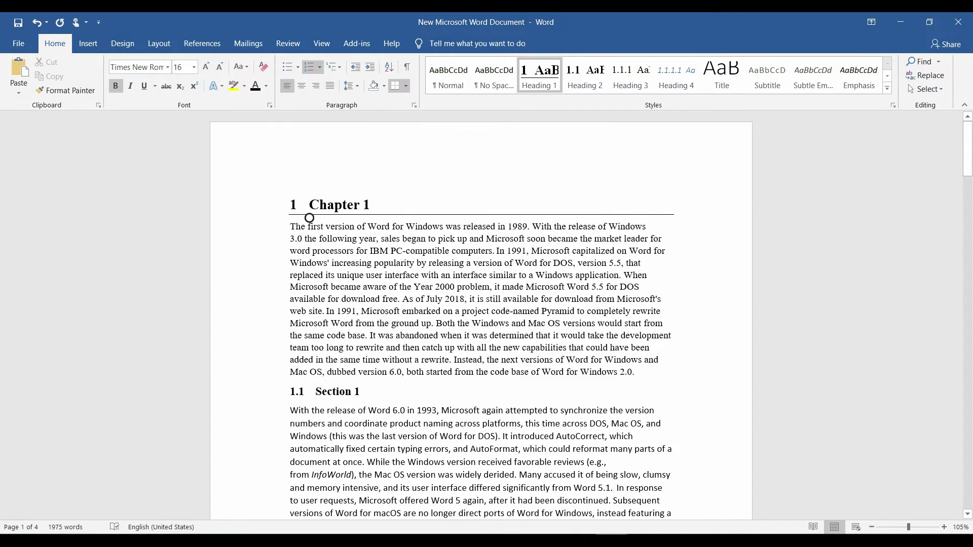
scroll(309, 218, down, 2)
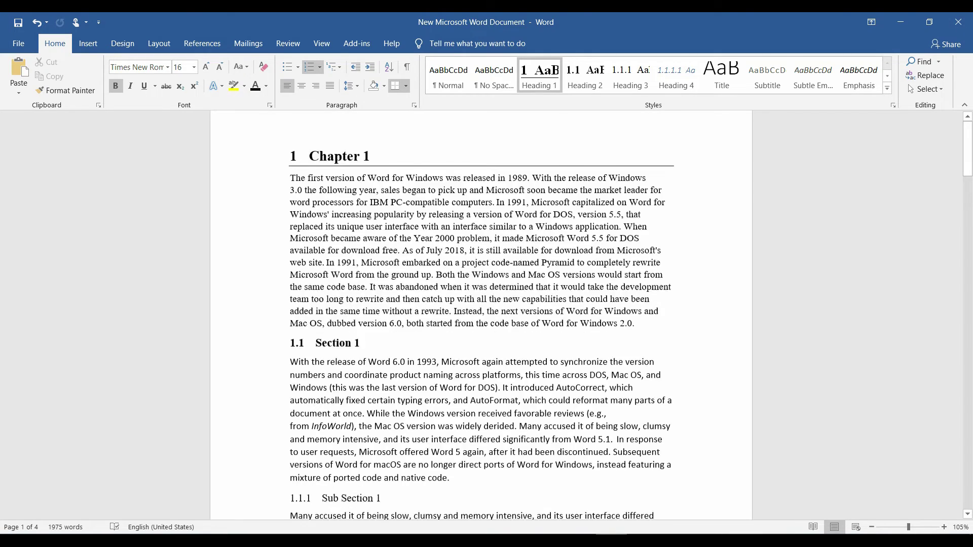
scroll(309, 123, down, 3)
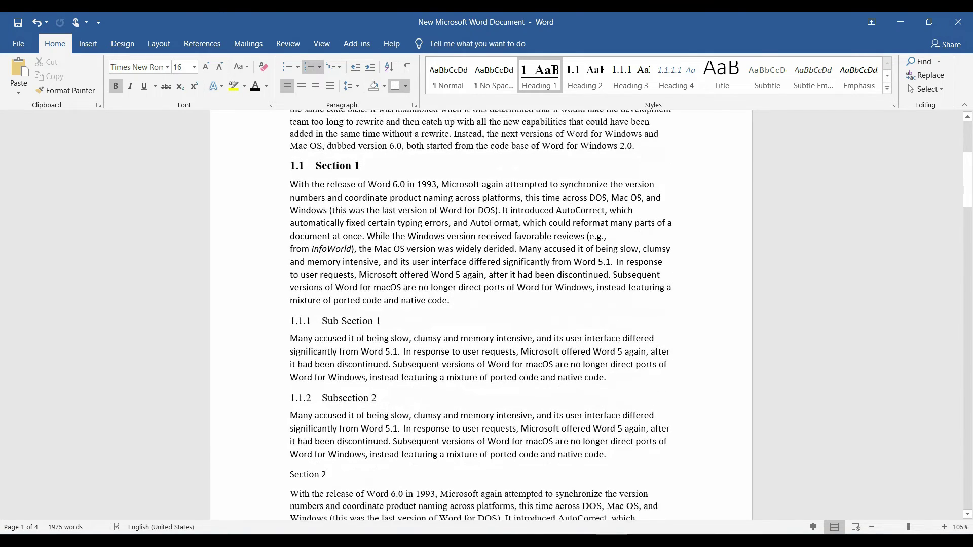
Apply the Heading 2 style to the "Section 2" line.
scroll(480, 314, down, 3)
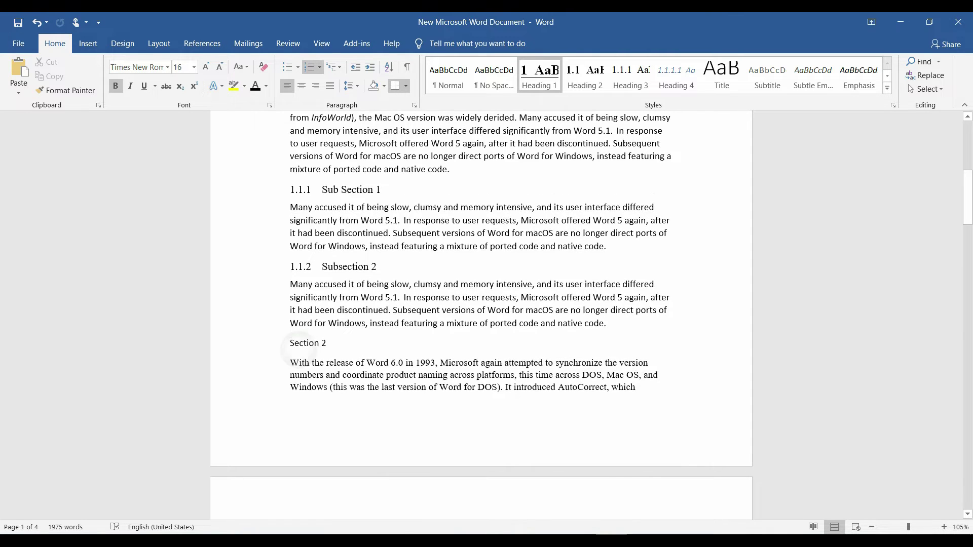
click(290, 354)
drag(290, 354, 327, 345)
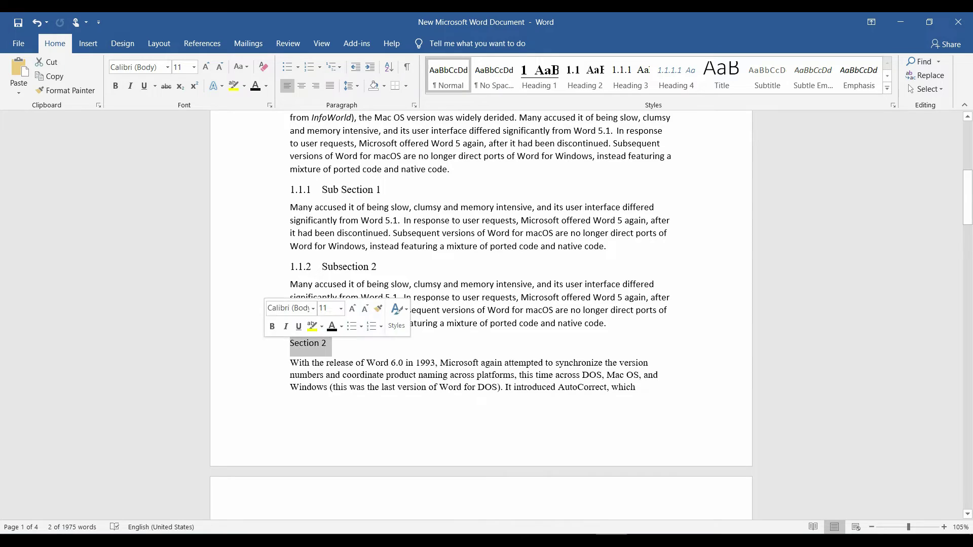
click(539, 76)
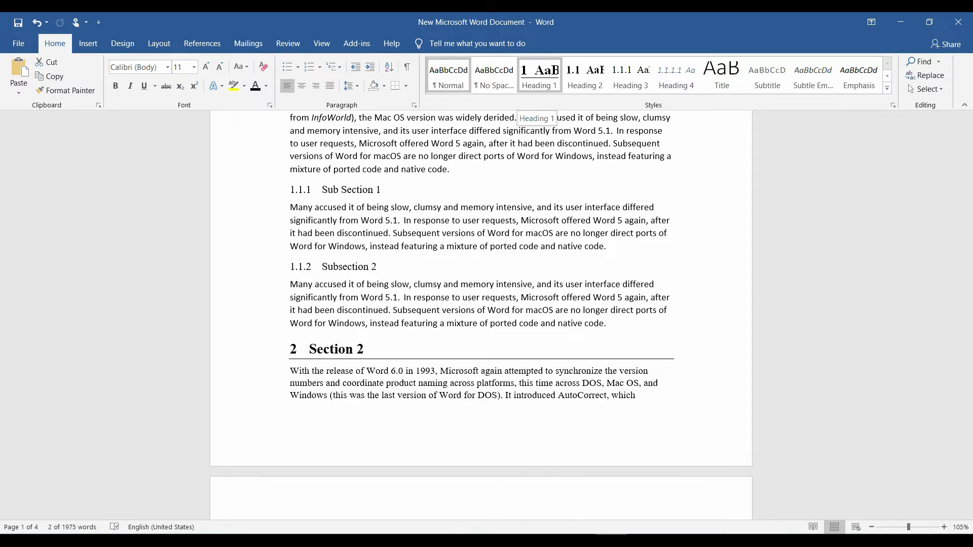
click(585, 76)
Start a custom table of contents on the empty line above the "Chapter 1" heading.
scroll(482, 304, up, 6)
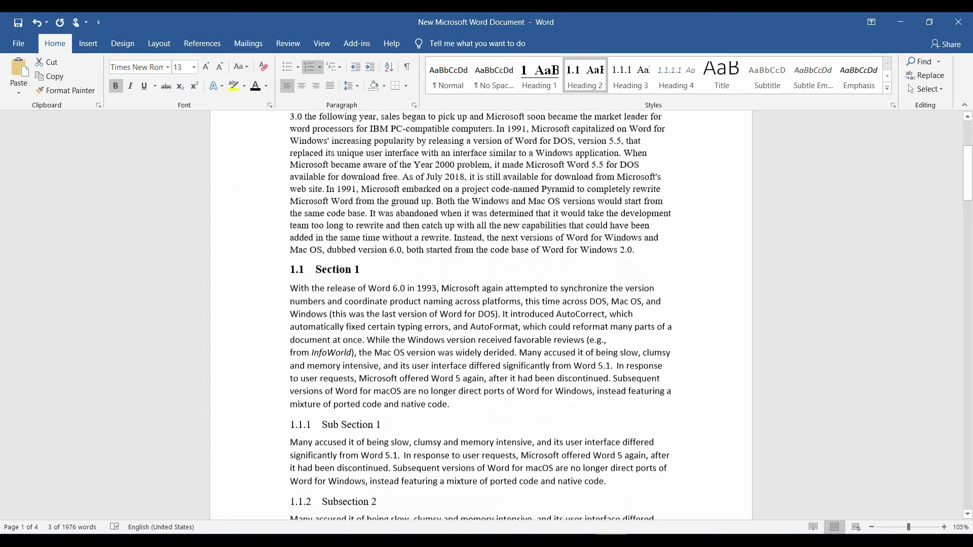
scroll(482, 304, up, 1)
scroll(482, 304, up, 3)
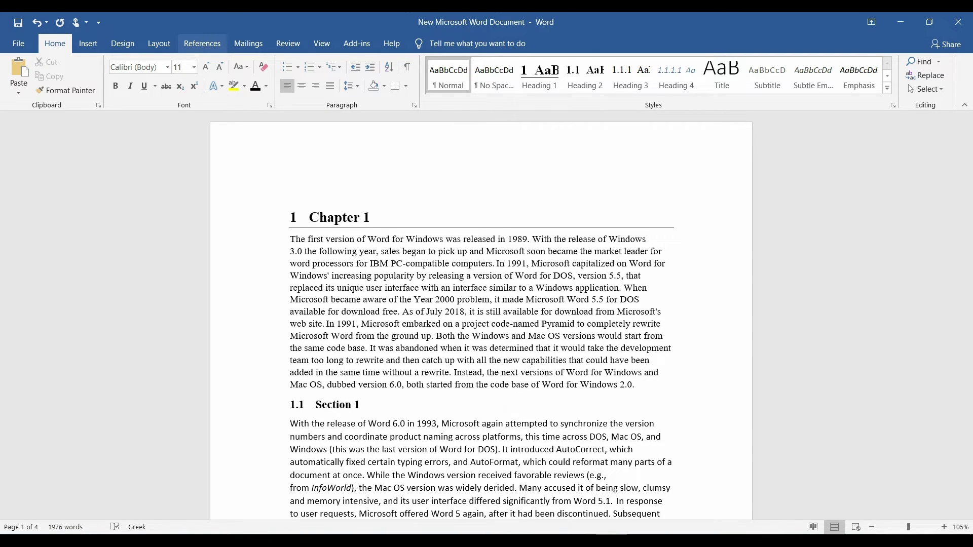
click(202, 43)
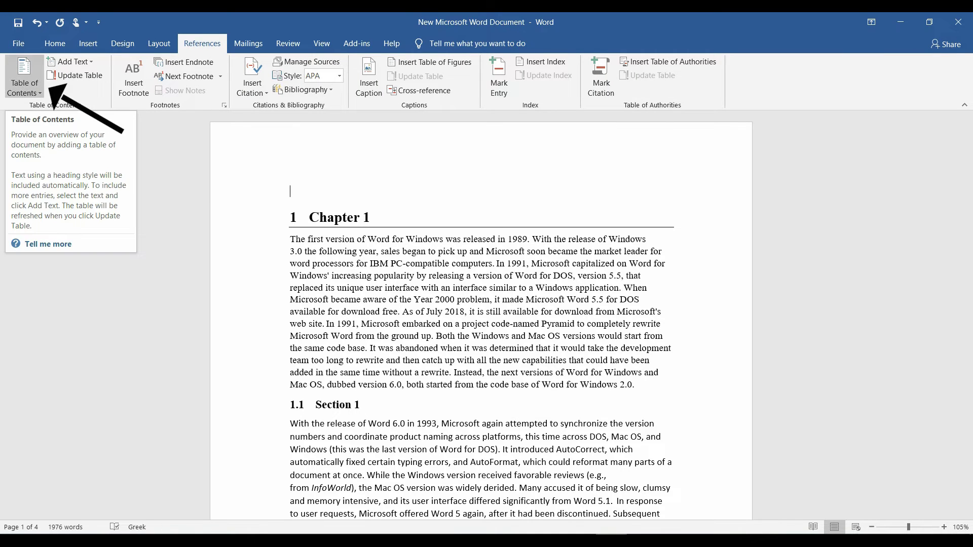
click(24, 79)
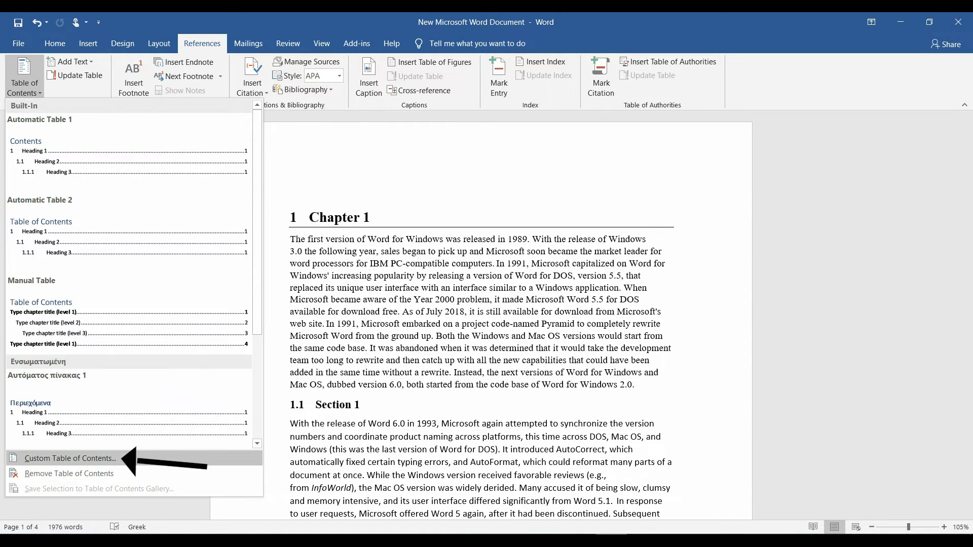
click(69, 458)
Try the dashed and solid underline tab leaders for the table of contents.
click(476, 280)
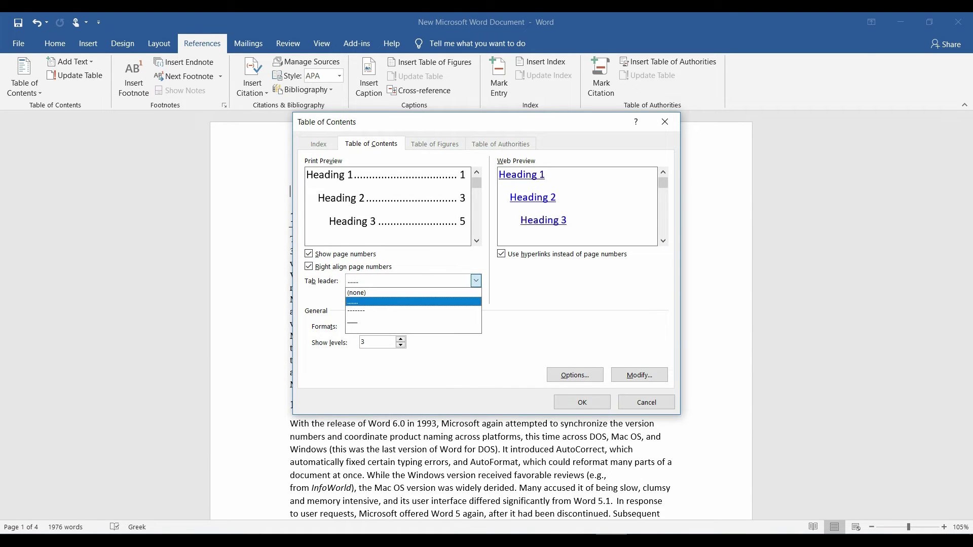
key(Down)
key(Return)
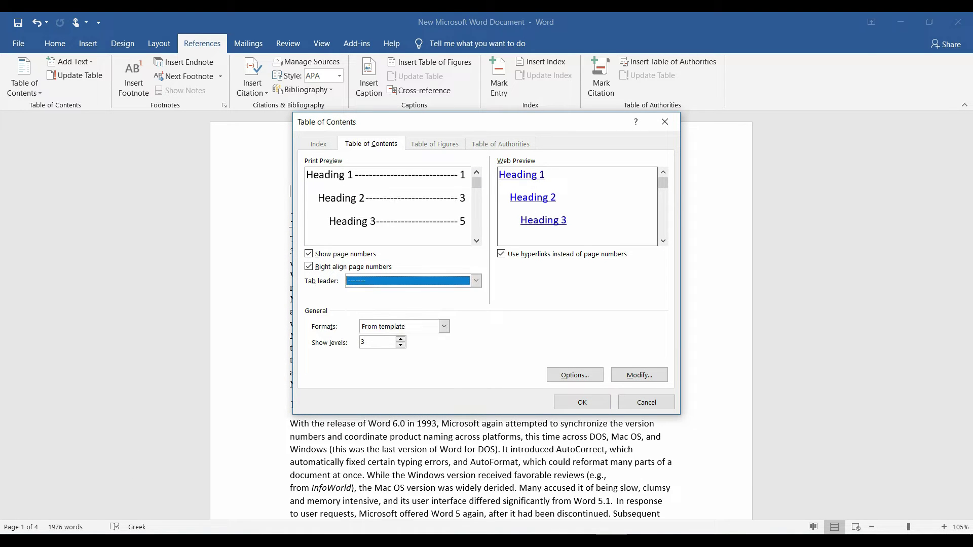
click(475, 280)
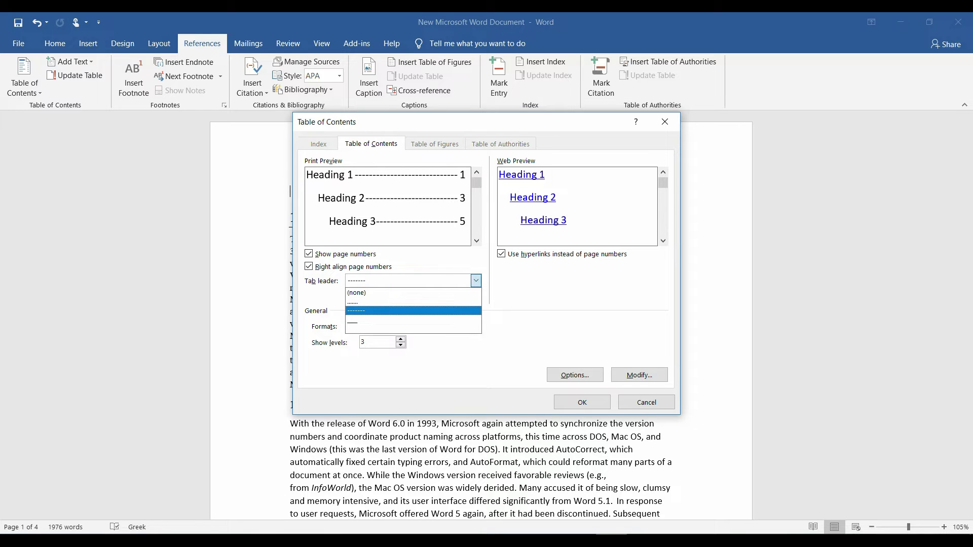
click(408, 320)
Go through the available table of contents formats and return to From template.
key(alt+t)
key(alt+Down)
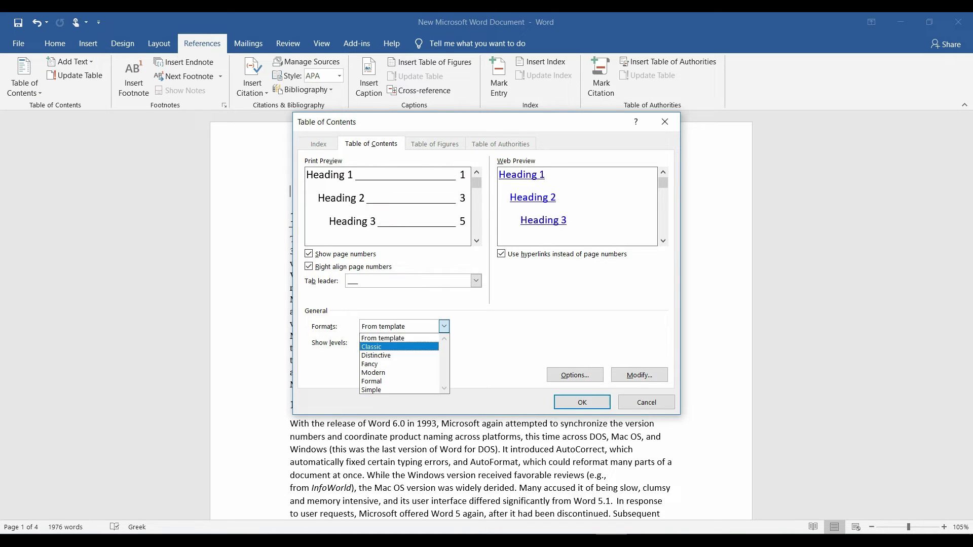
key(Down)
key(Down)
key(Down)
key(Down)
key(Down)
key(Down)
key(Return)
key(Home)
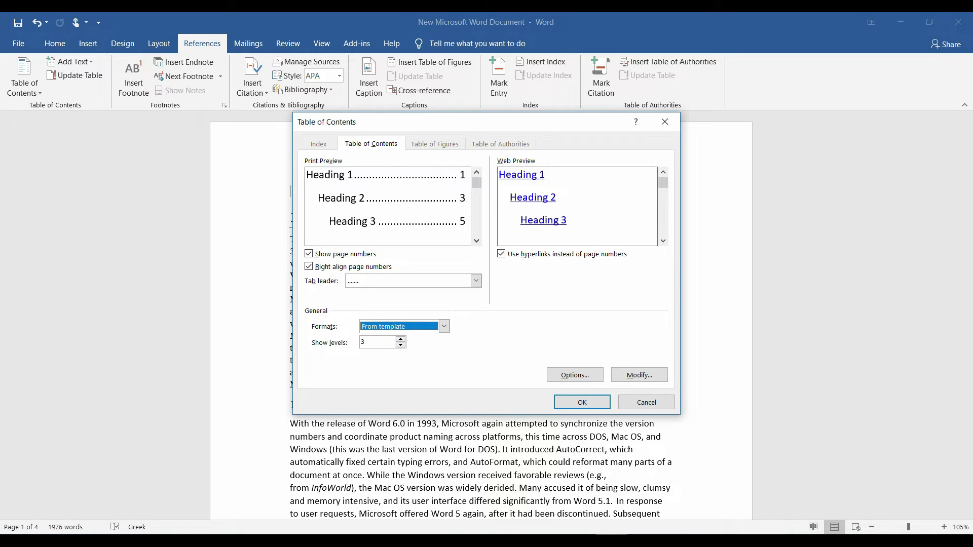
Try the solid underline tab leader with the From template format.
key(alt+b)
key(alt+Down)
key(Down)
key(Down)
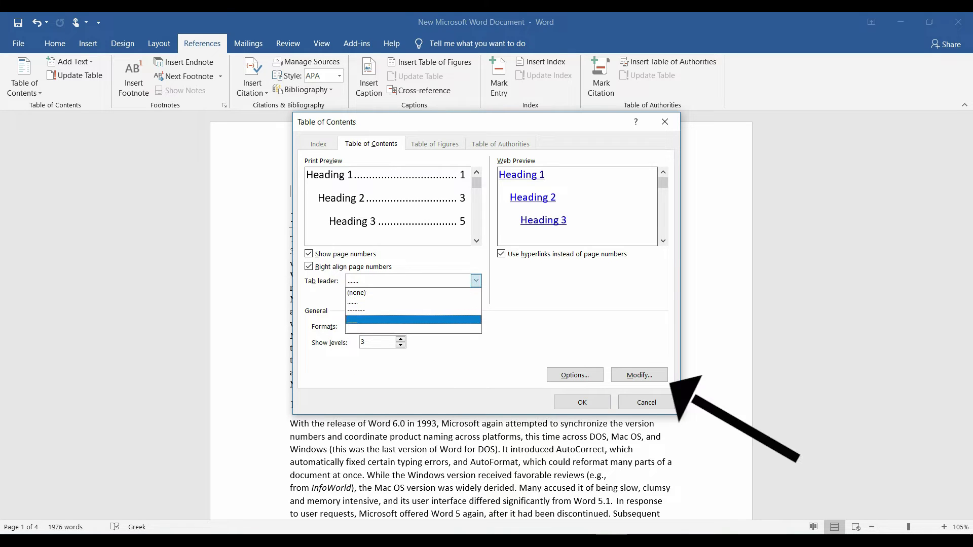
key(Return)
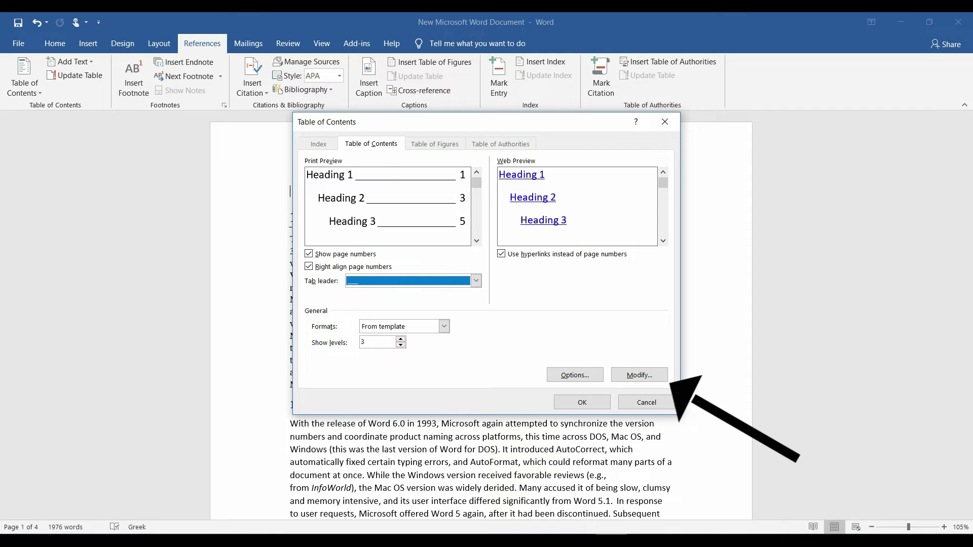
Modify the TOC 1 style to Times New Roman, 14 pt, bold.
key(alt+m)
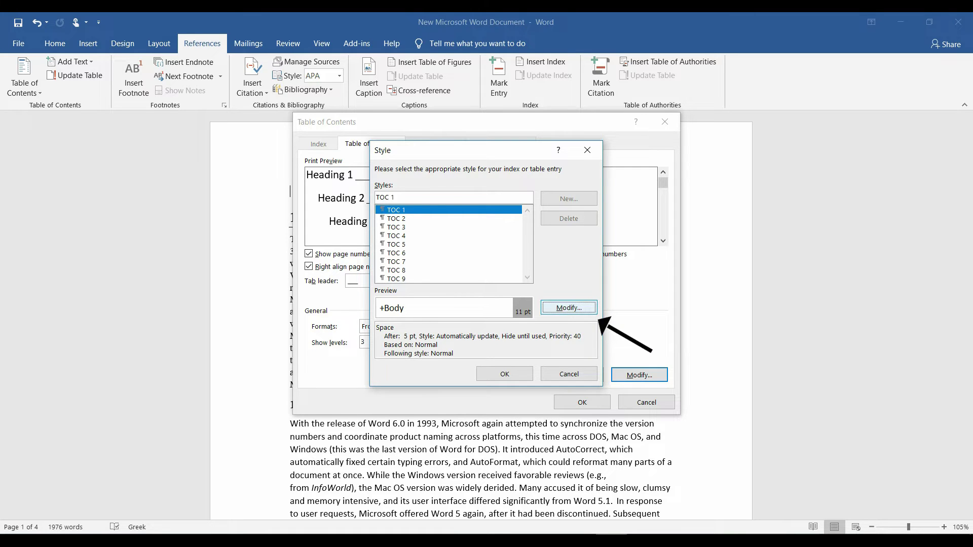
key(alt+m)
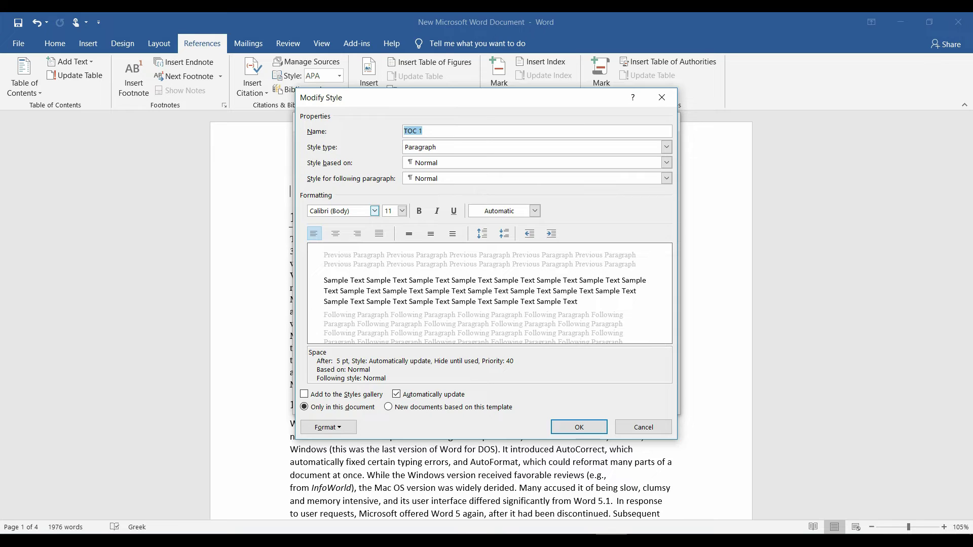
click(374, 210)
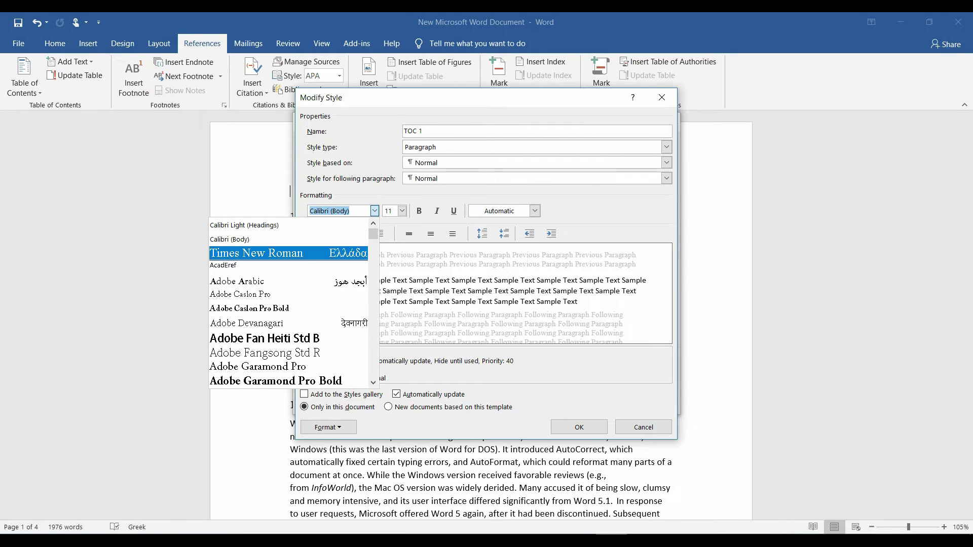
click(287, 253)
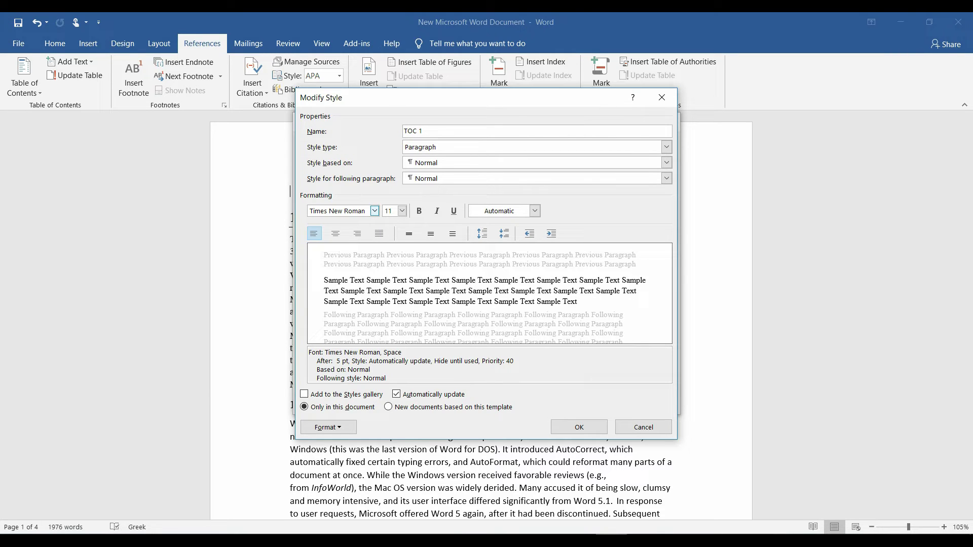
click(402, 211)
key(Down)
key(Down)
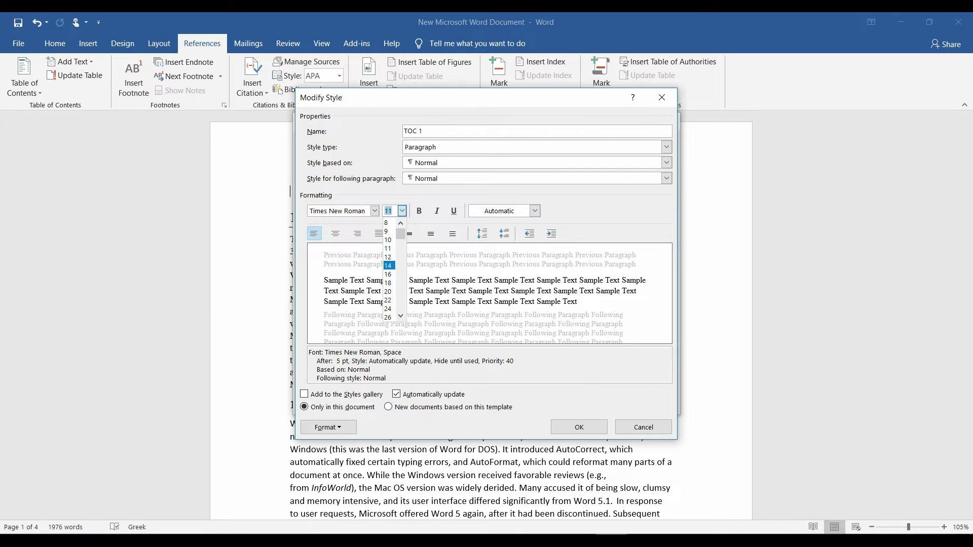
key(Return)
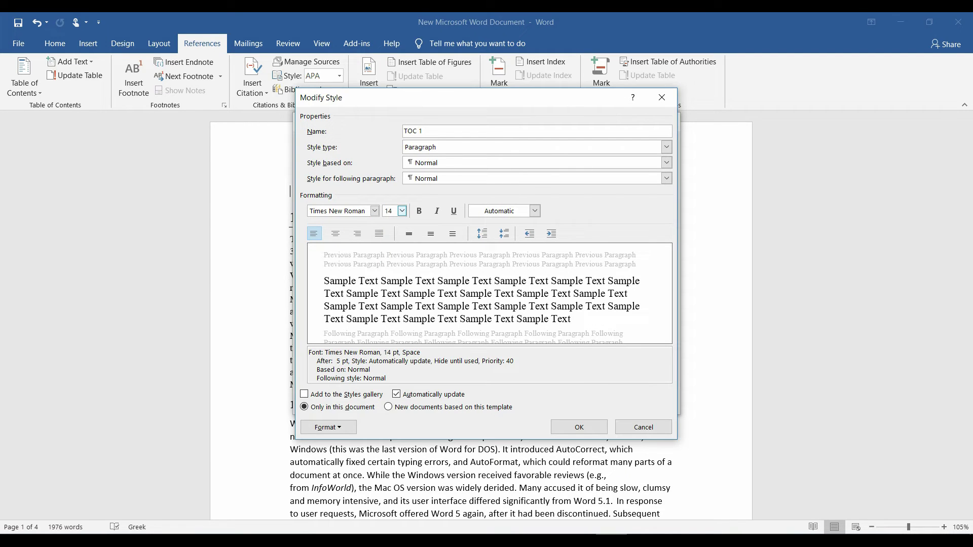
key(ctrl+b)
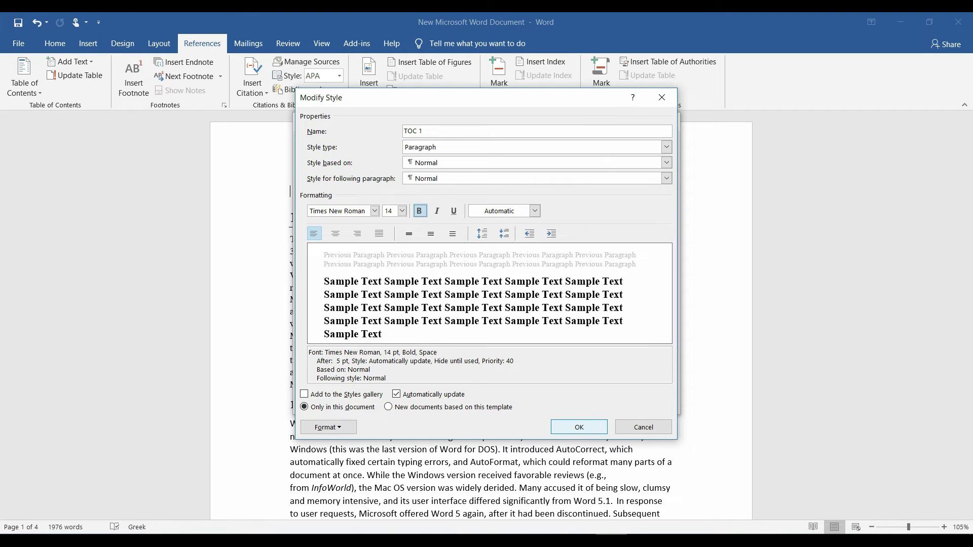
key(Return)
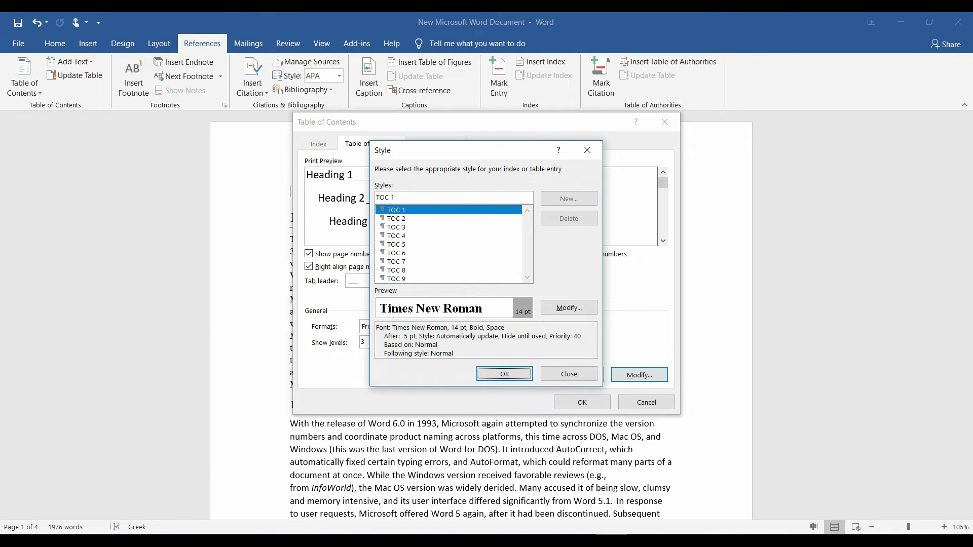
Modify the TOC 2 style to Times New Roman, 12 pt, bold.
key(Down)
key(alt+m)
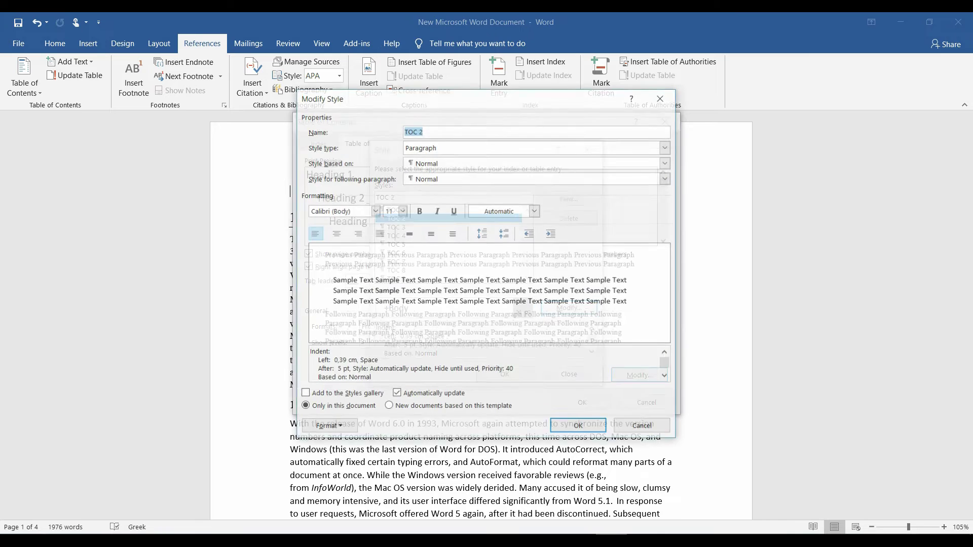
click(374, 210)
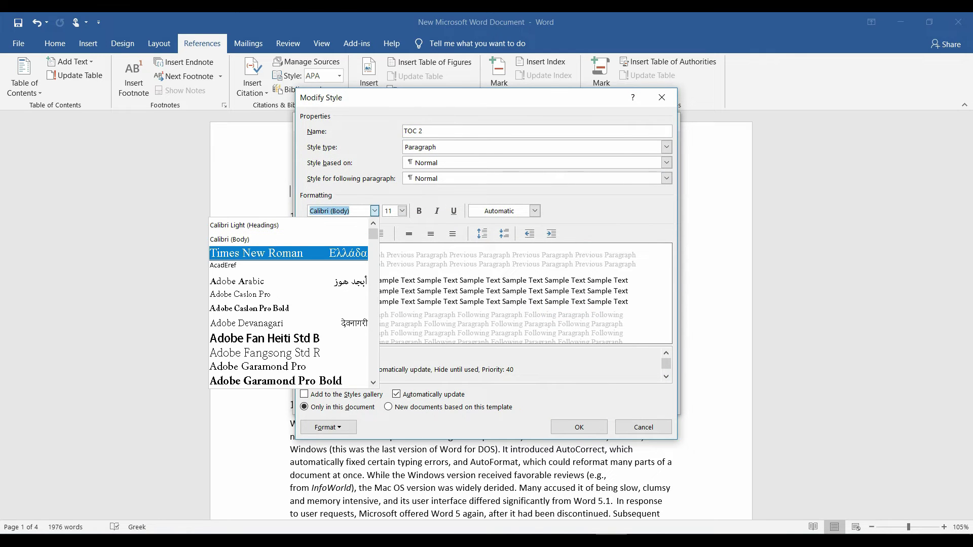
key(Return)
key(Tab)
key(alt+Down)
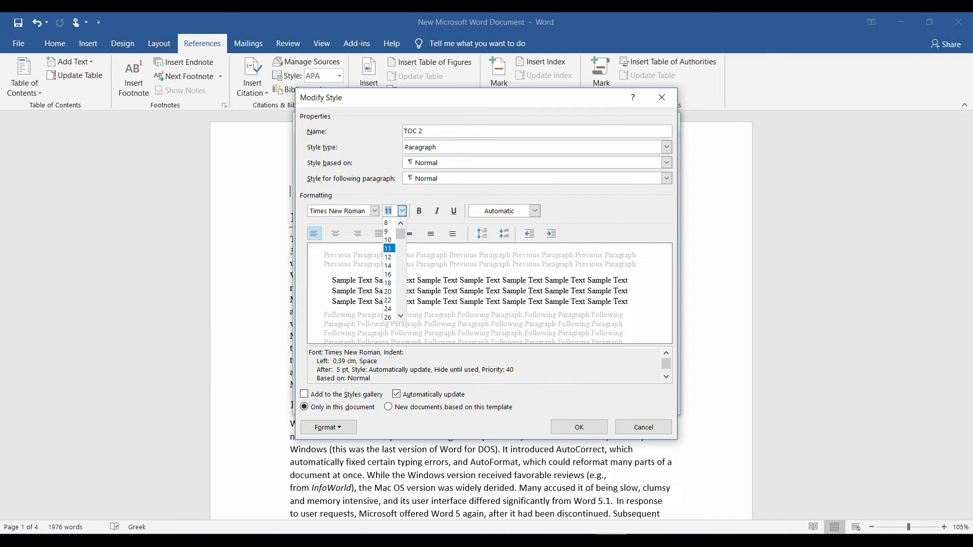
key(Down)
key(Return)
key(ctrl+b)
key(Return)
Modify the TOC 3 style to Times New Roman, 12 pt, and insert the table of contents.
click(396, 227)
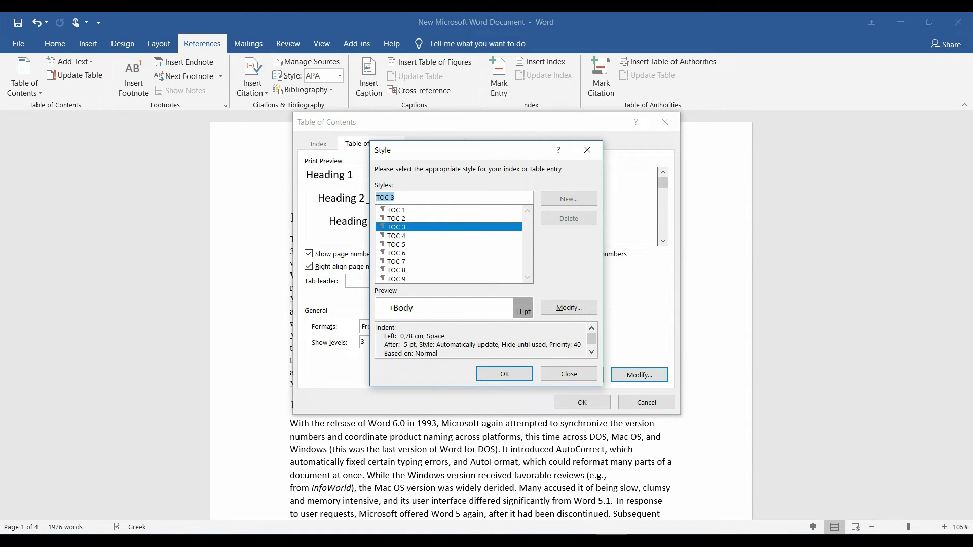
click(568, 307)
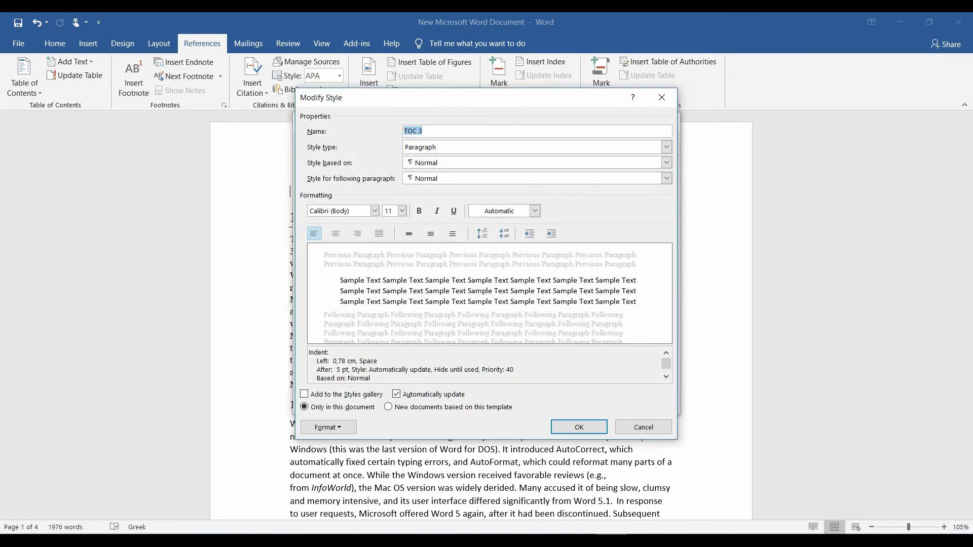
click(374, 210)
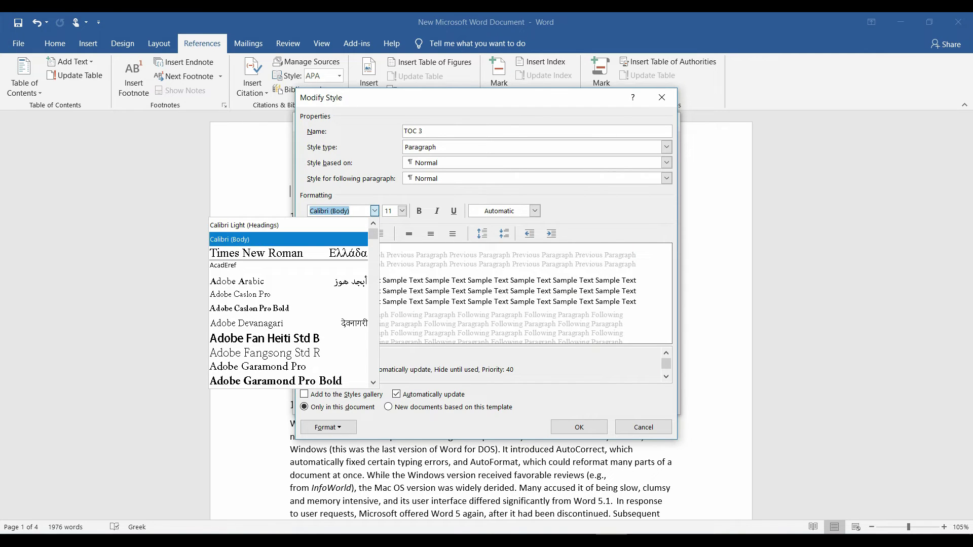
key(Down)
key(Return)
key(Tab)
key(alt+Down)
key(Up)
key(Down)
key(Down)
key(Return)
key(Return)
key(Return)
key(Return)
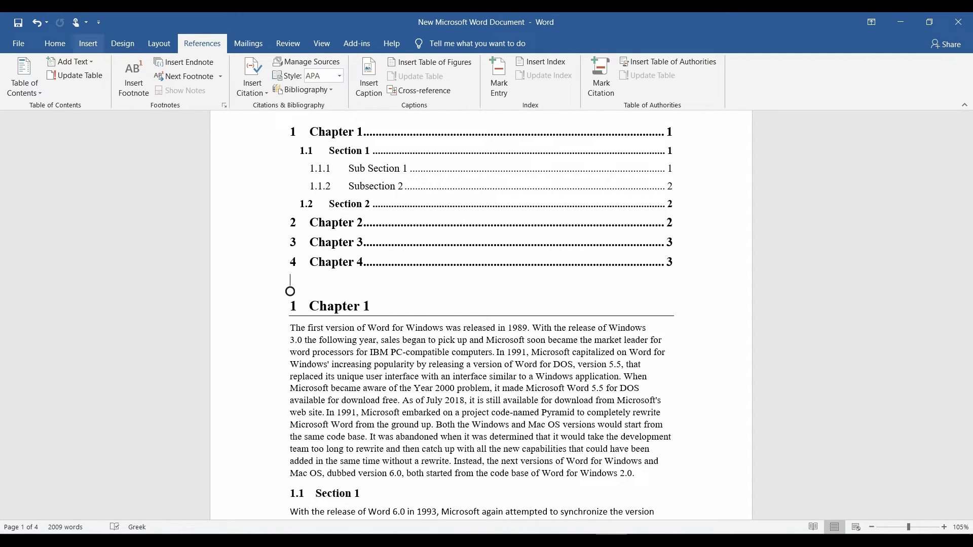
Insert a page break between the table of contents and the "Chapter 1" heading.
click(88, 43)
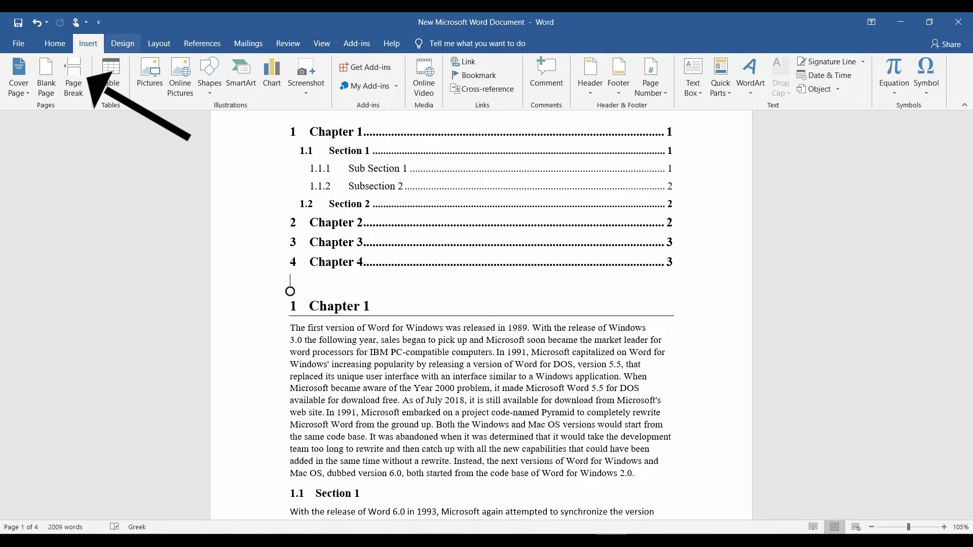
click(73, 76)
Update the entire table of contents to reflect the new page layout.
scroll(481, 314, up, 5)
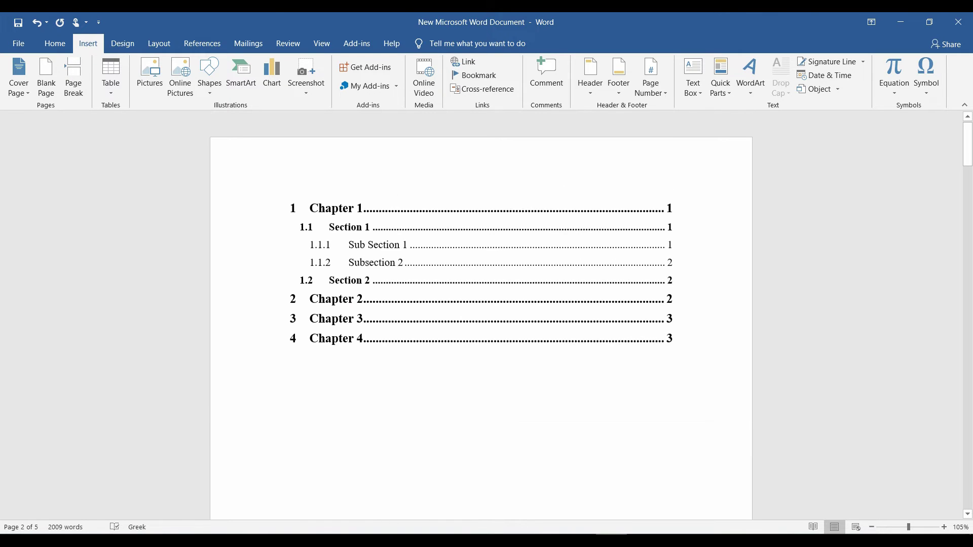
click(363, 193)
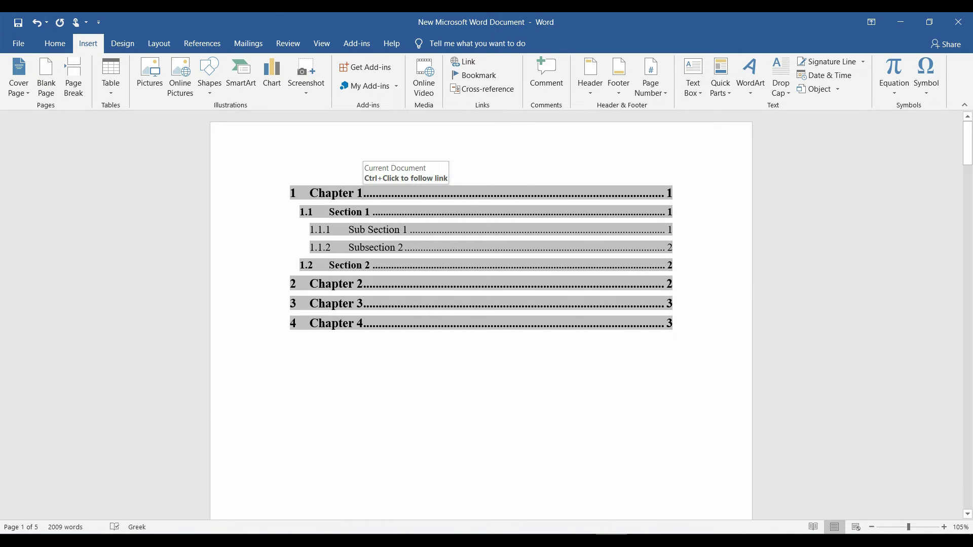
right_click(363, 194)
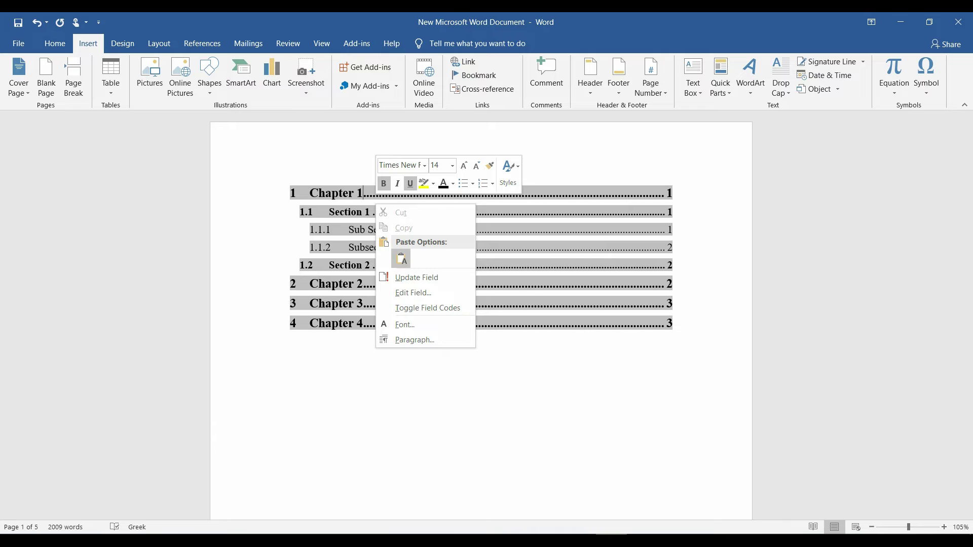
click(416, 277)
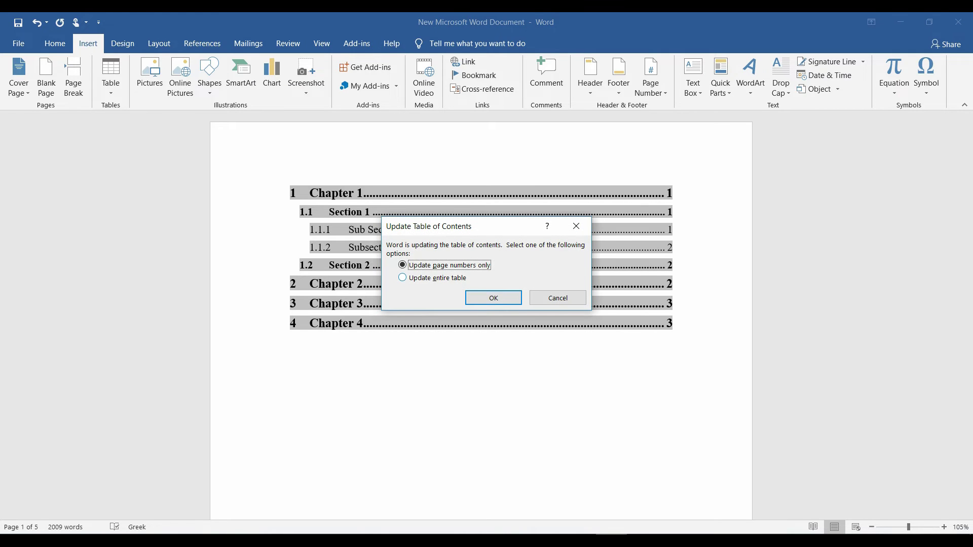
click(416, 277)
click(493, 298)
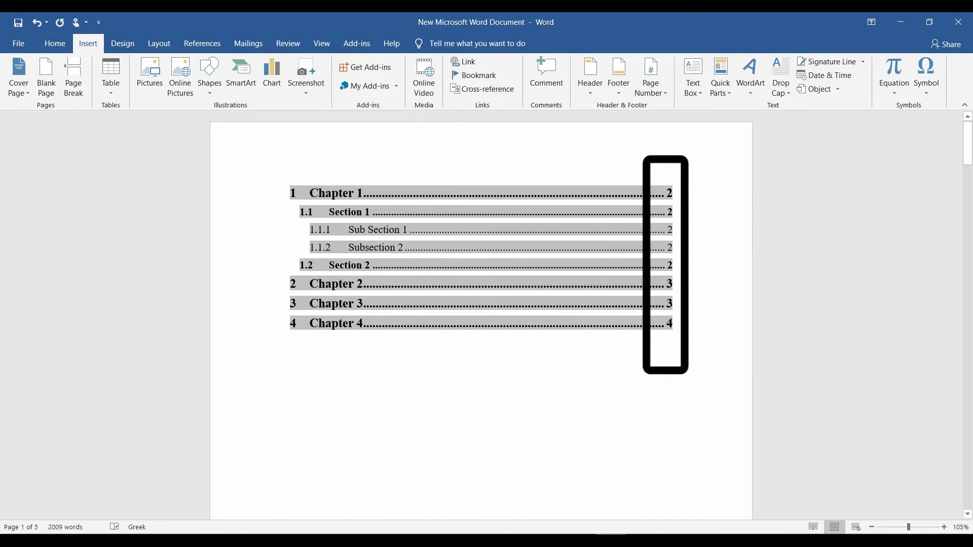
Replace the text of the "Chapter 1" heading on page 2 with "Introduction".
scroll(481, 315, down, 15)
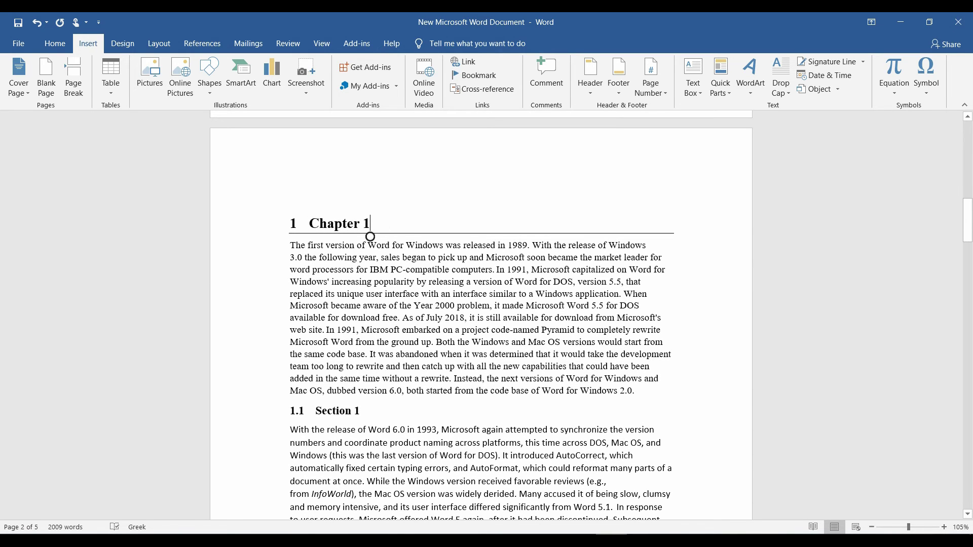
key(BackSpace)
key(BackSpace)
key(BackSpace)
key(BackSpace)
key(BackSpace)
key(BackSpace)
key(BackSpace)
key(BackSpace)
key(BackSpace)
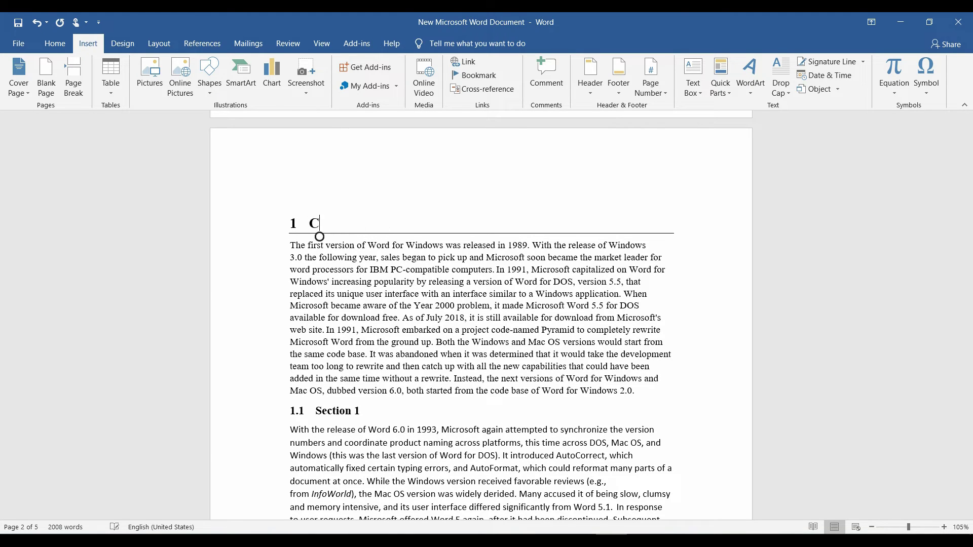
text(Introduction)
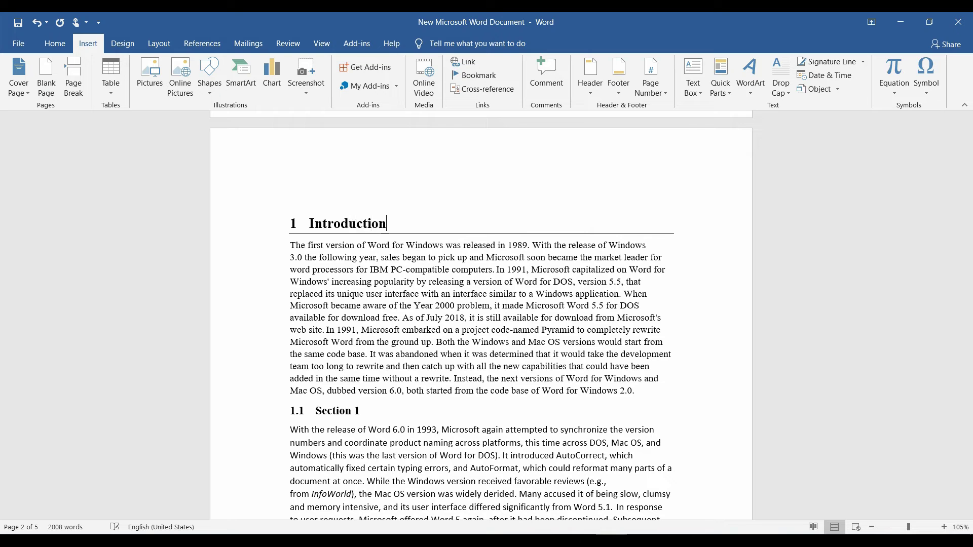
Replace the text of the "Section 1" heading numbered 1.1 with "From the beginning".
scroll(387, 114, down, 3)
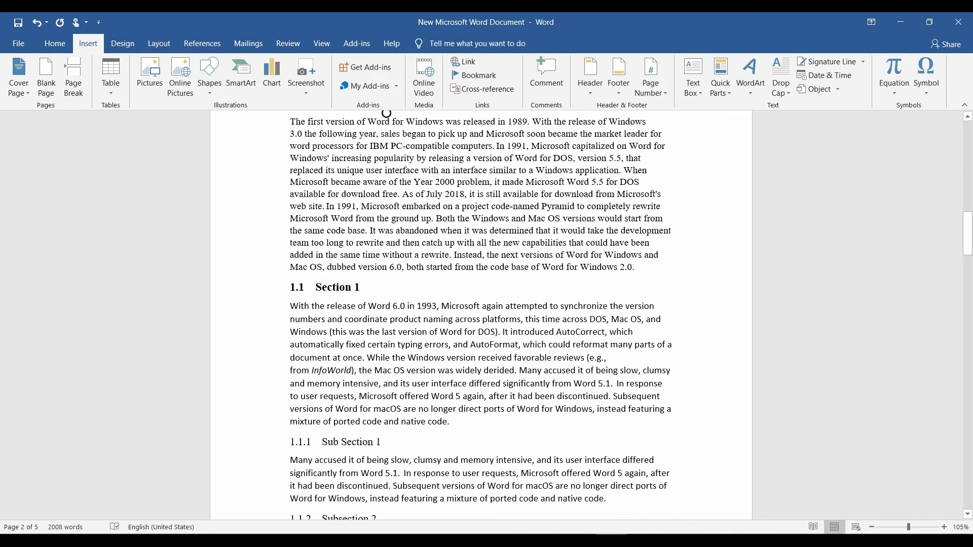
click(361, 287)
key(BackSpace)
key(BackSpace)
key(BackSpace)
key(BackSpace)
key(BackSpace)
key(BackSpace)
key(BackSpace)
key(BackSpace)
key(BackSpace)
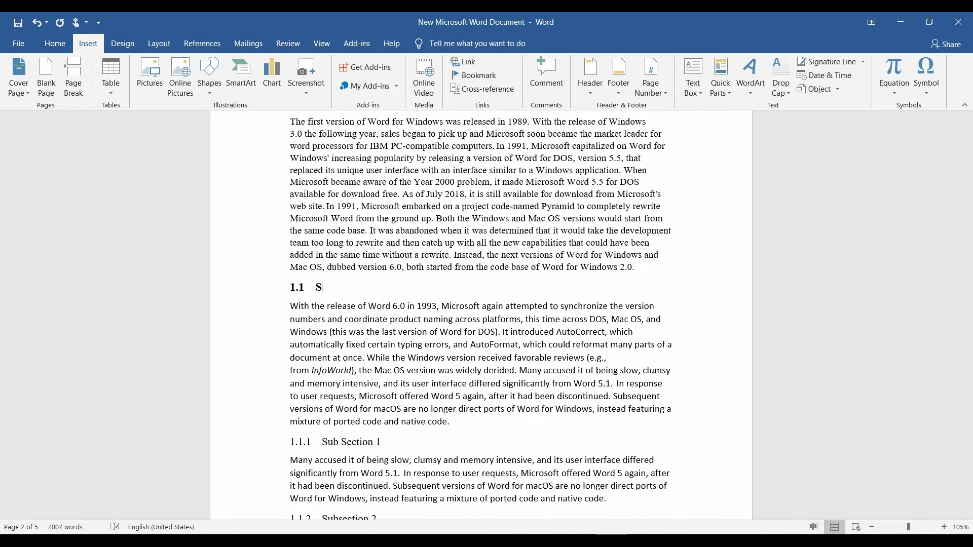
text(From the beginning)
Update the entire table of contents to pick up the renamed chapter and section headings.
scroll(482, 314, up, 9)
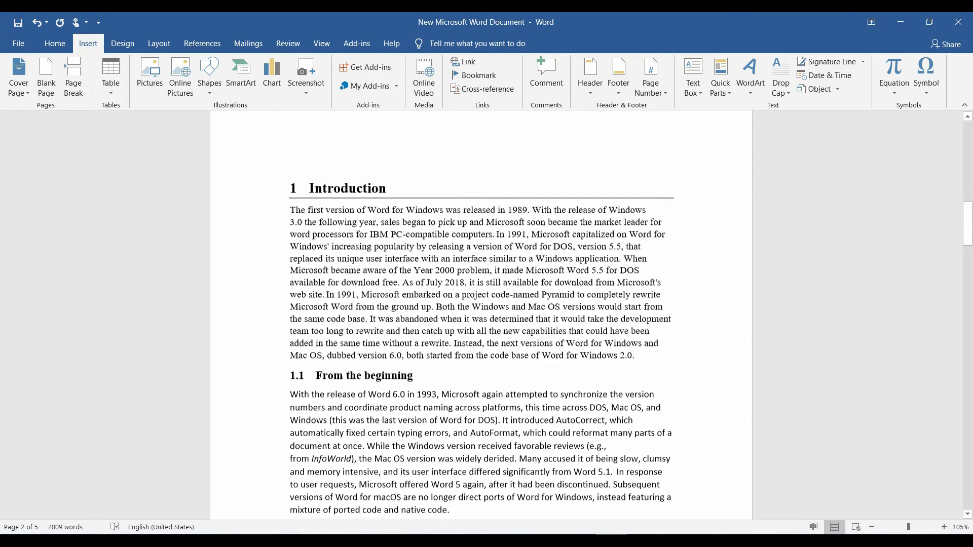
scroll(433, 211, up, 8)
right_click(434, 210)
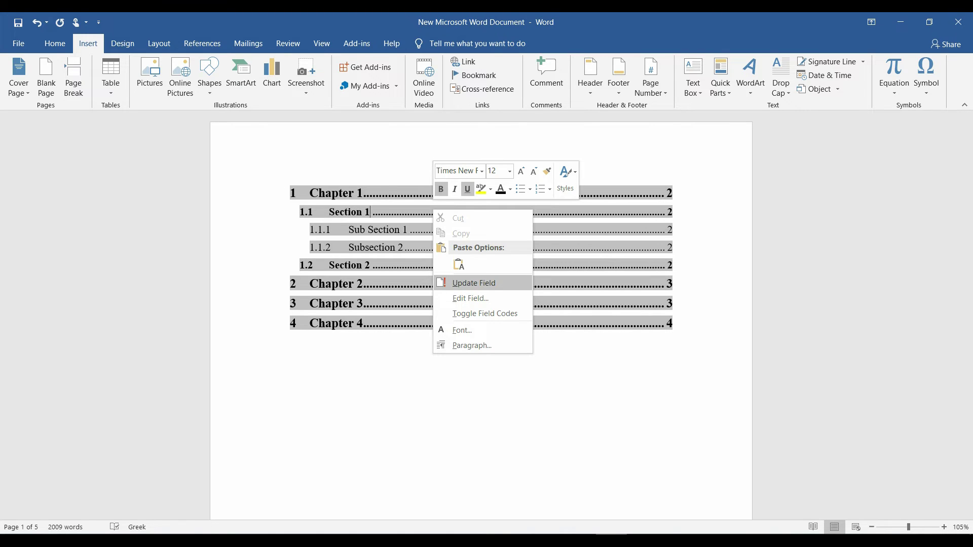
click(474, 282)
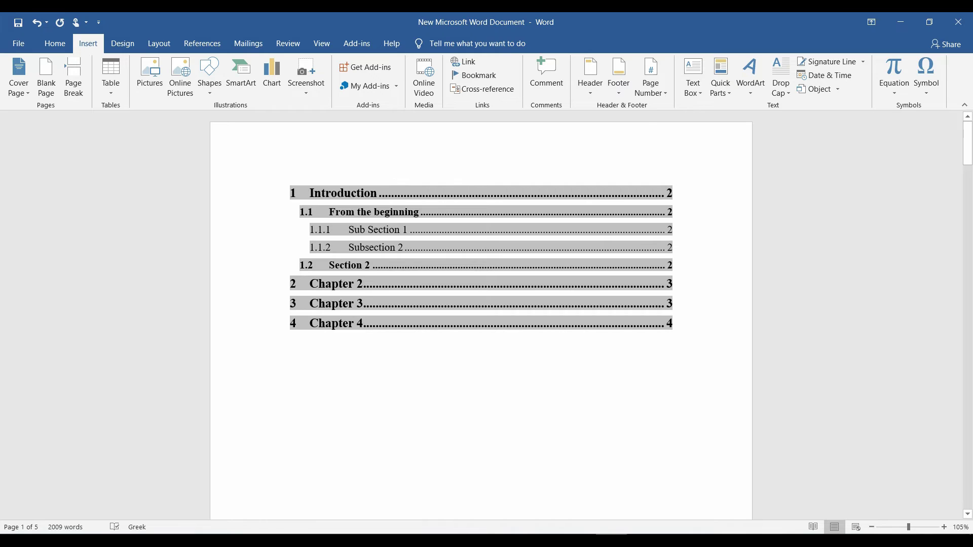
drag(291, 193, 671, 213)
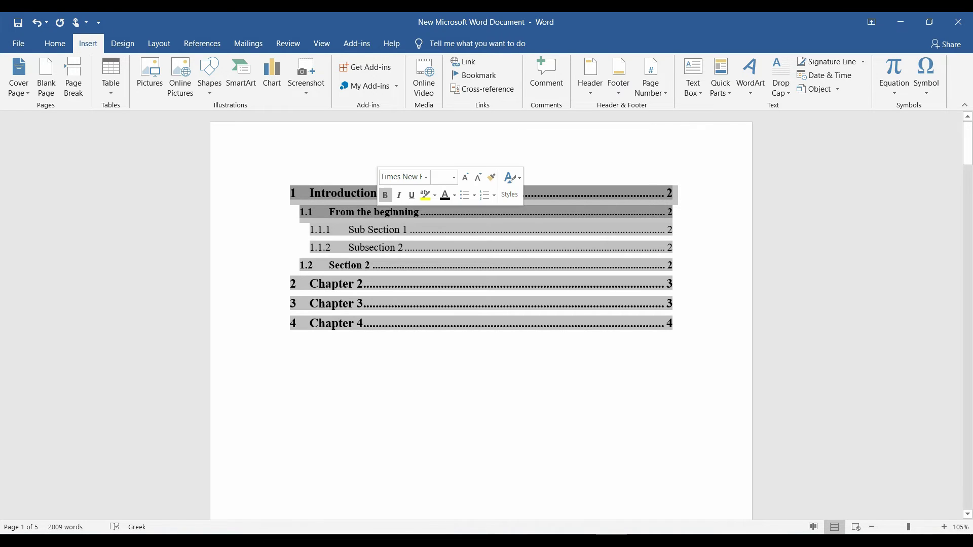
click(251, 247)
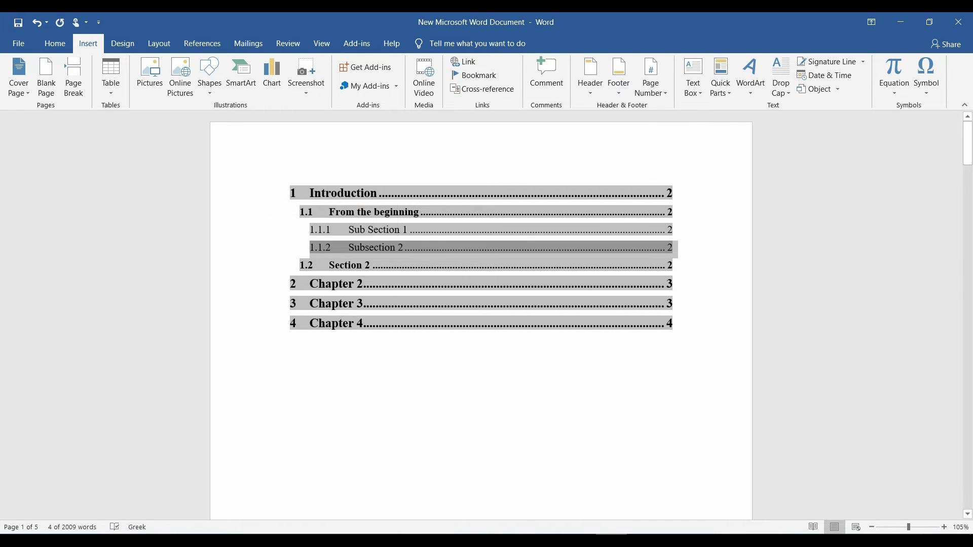
click(290, 341)
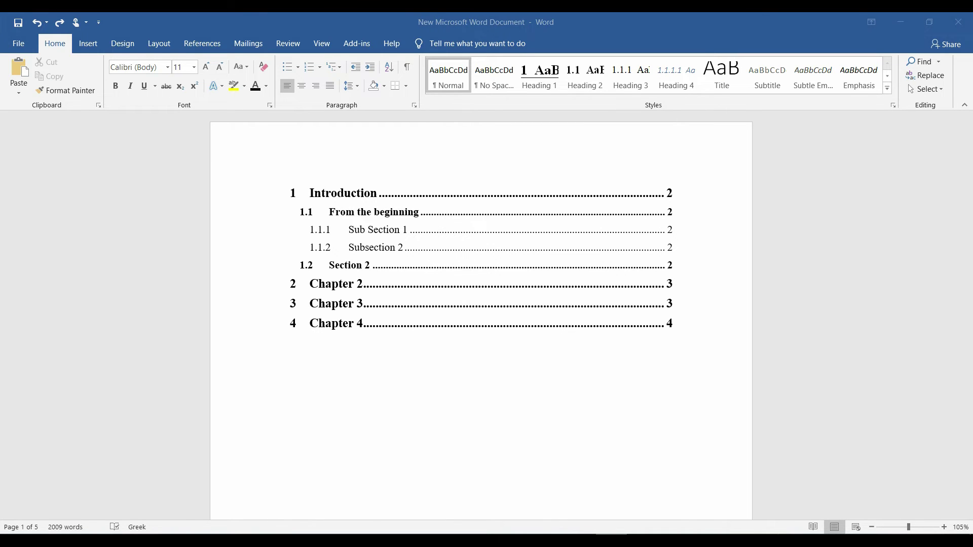
Insert a 1x1 table on the blank line above the "1.1 From the beginning" heading.
scroll(481, 314, down, 1)
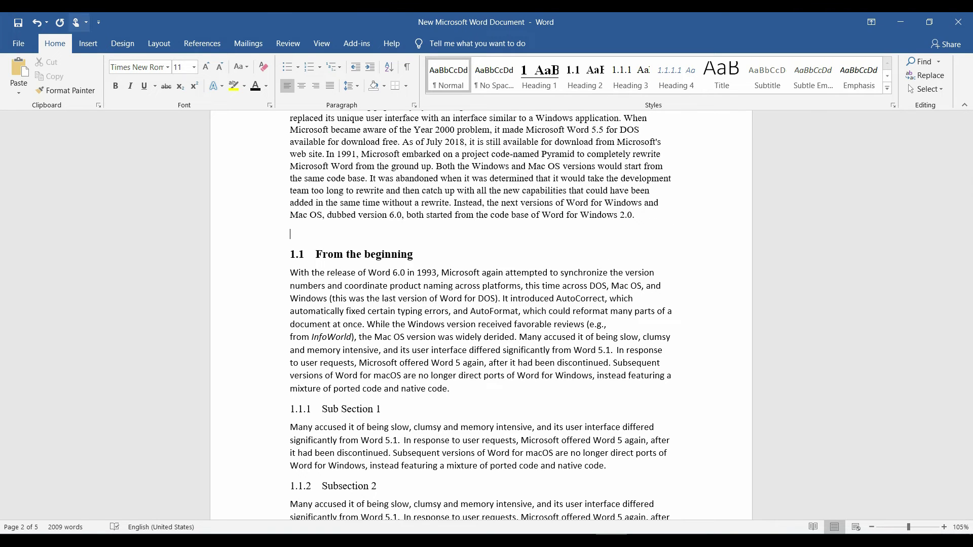
click(88, 43)
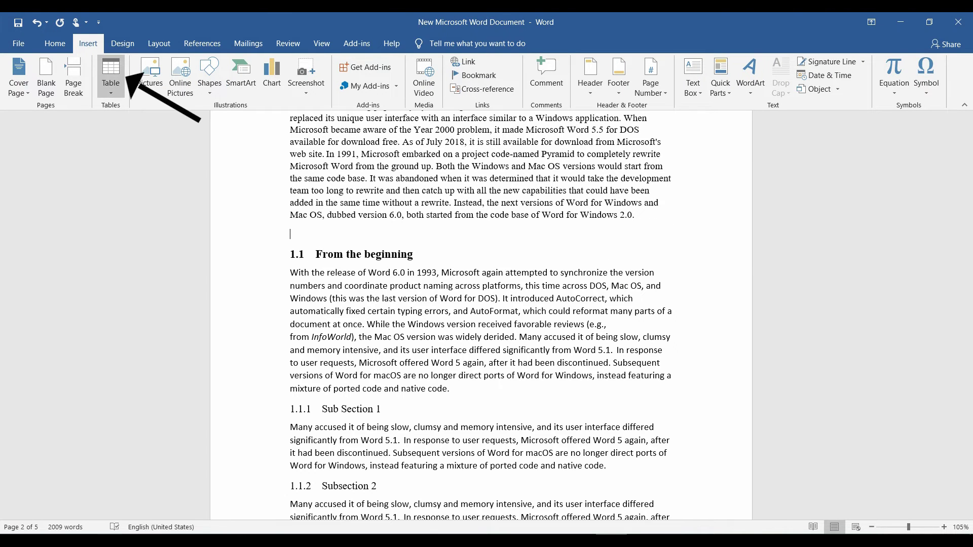
click(110, 76)
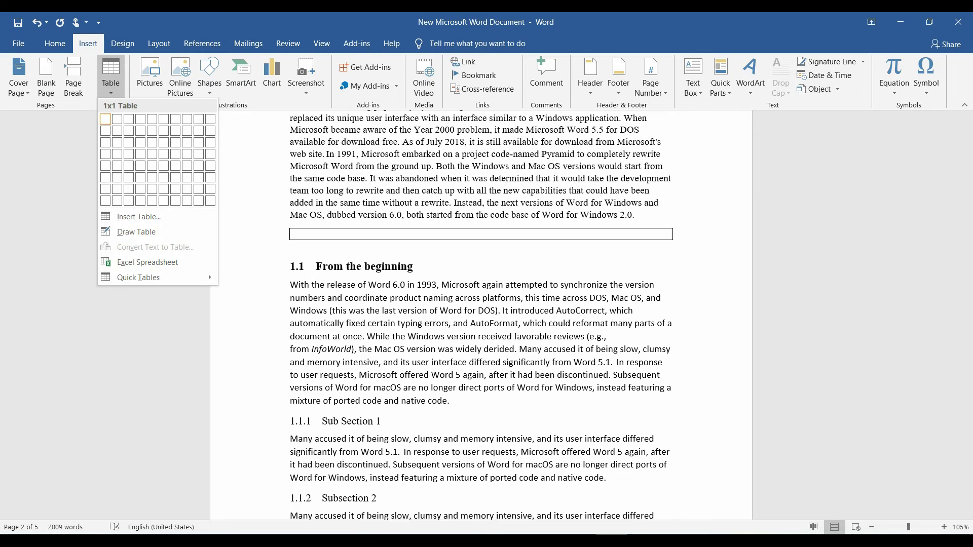
click(105, 119)
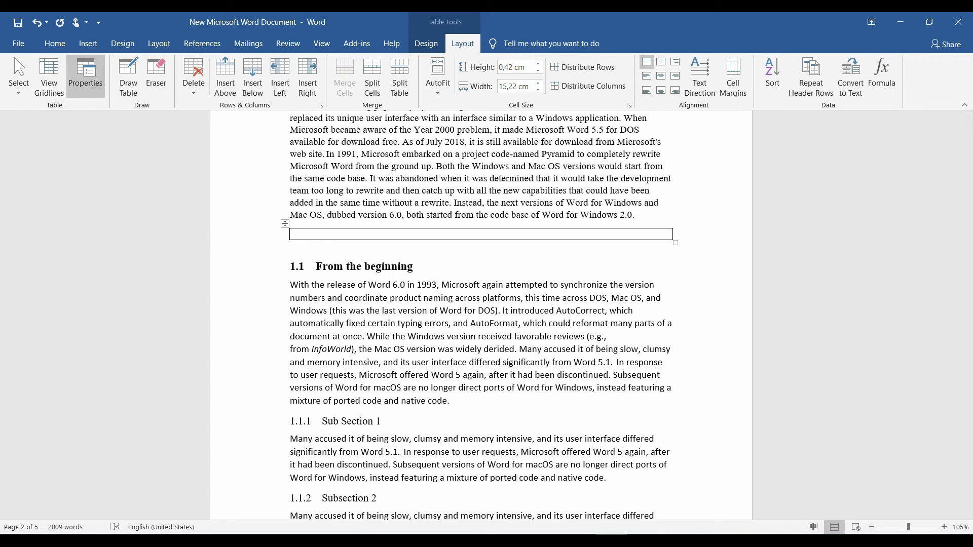
Insert the picture Microsoft_Office_2019 into the table cell and remove all of the table's borders.
click(88, 43)
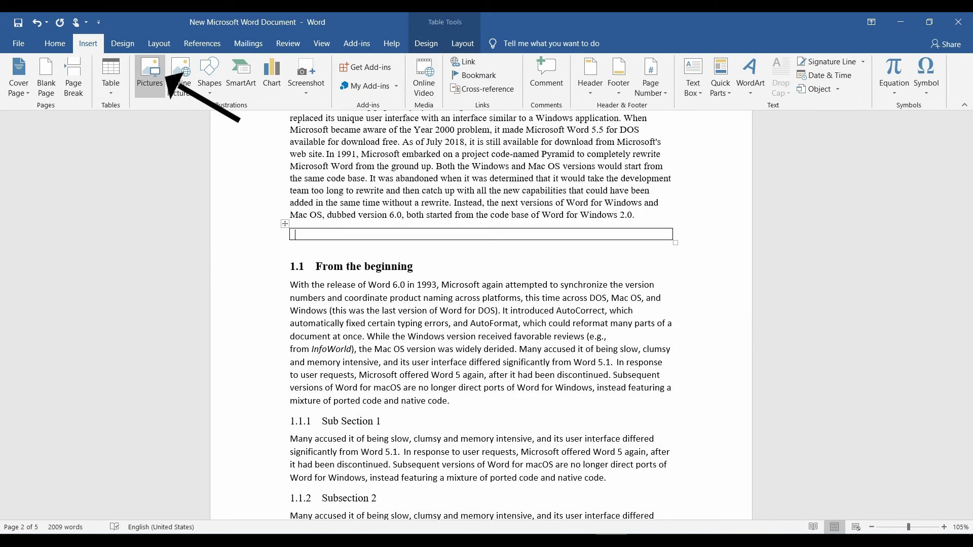
click(150, 74)
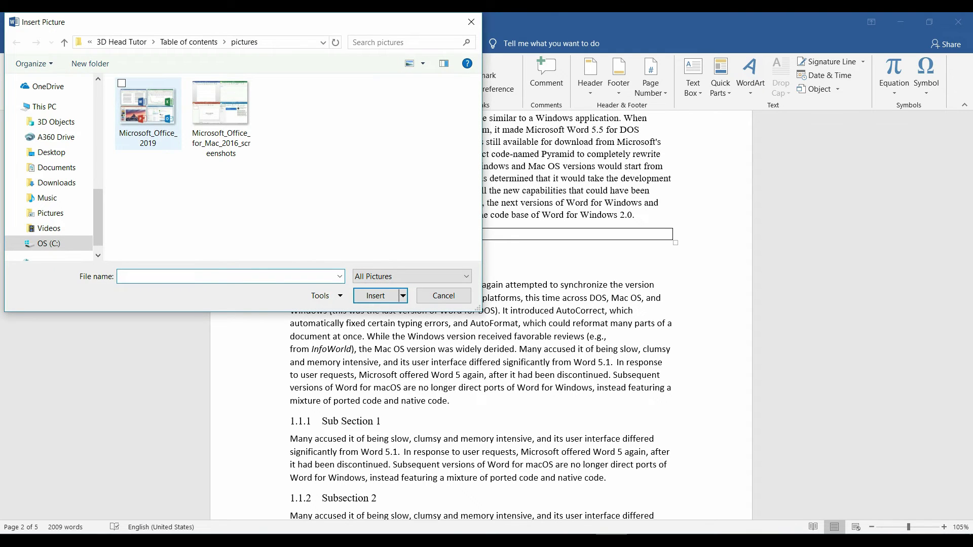
click(147, 106)
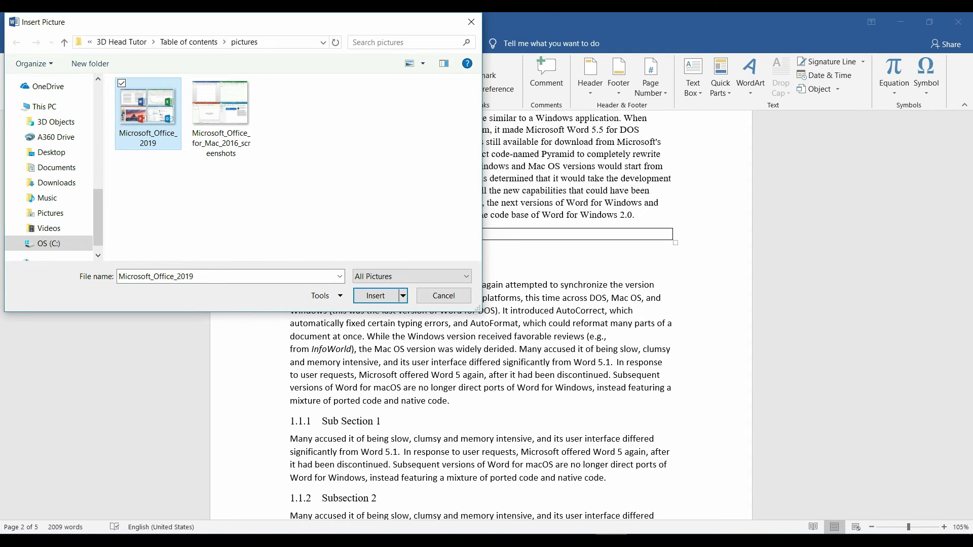
key(Return)
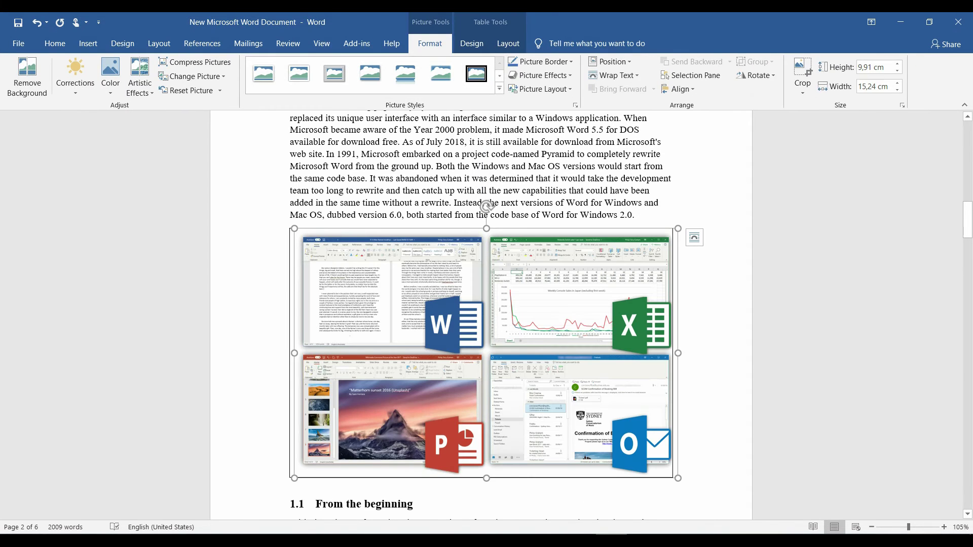
click(406, 85)
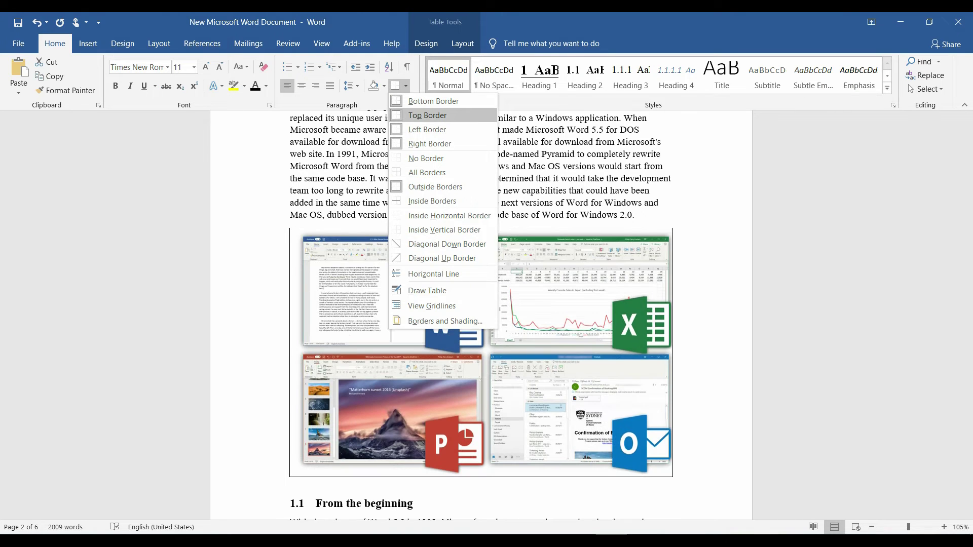
click(426, 158)
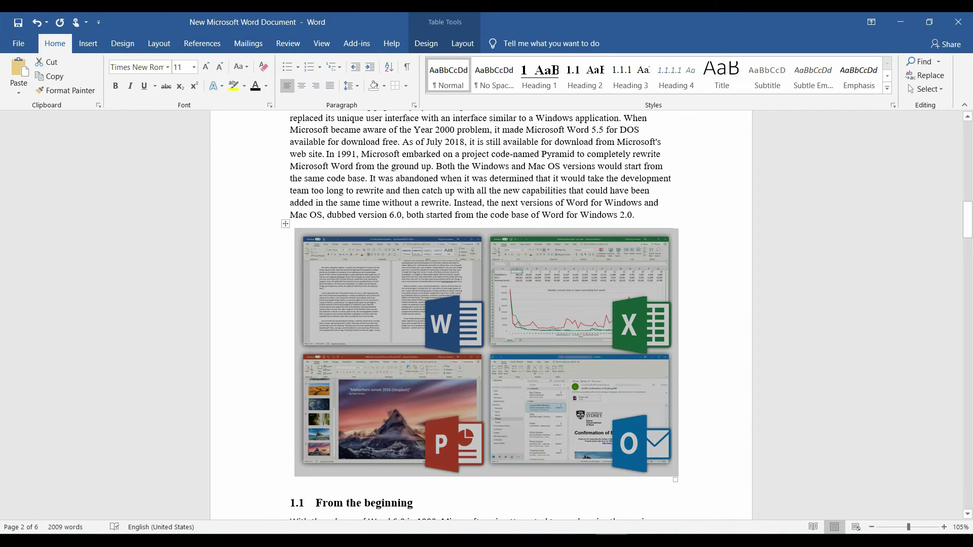
Start a caption for the picture with the Figure label, positioned below the selected item.
click(486, 352)
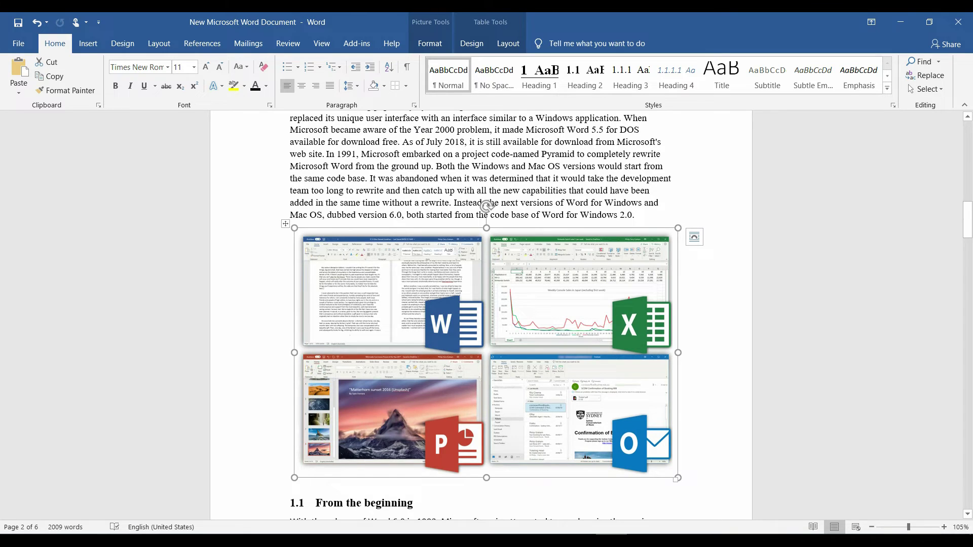
right_click(465, 346)
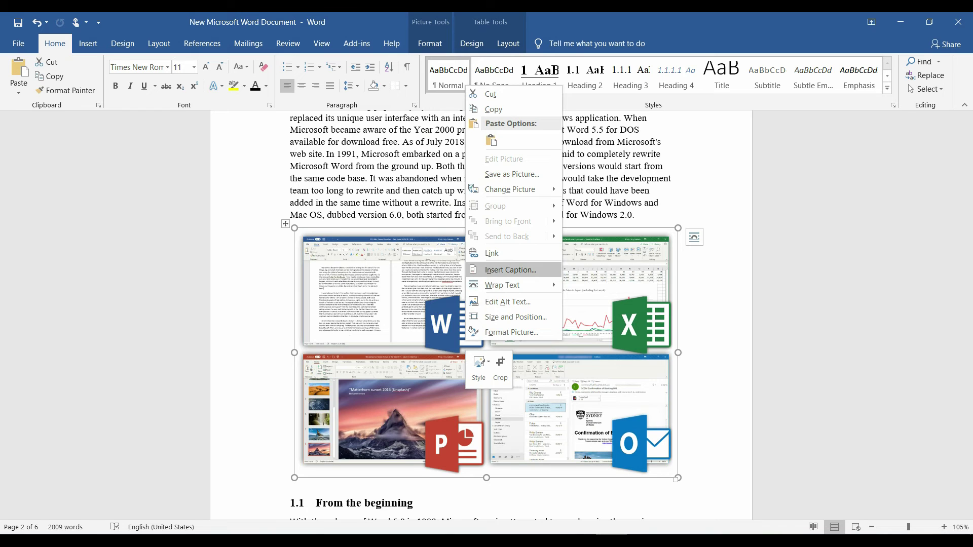
click(509, 270)
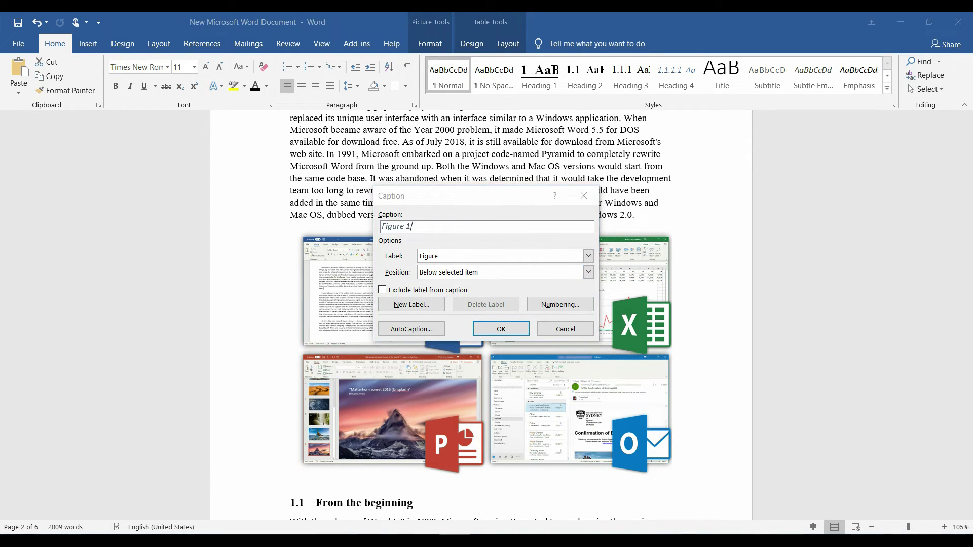
click(588, 272)
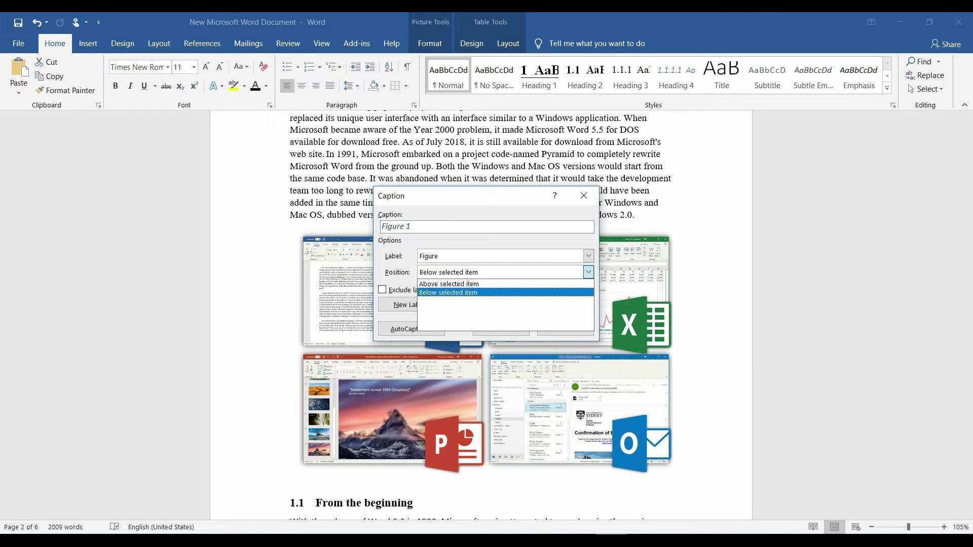
click(588, 273)
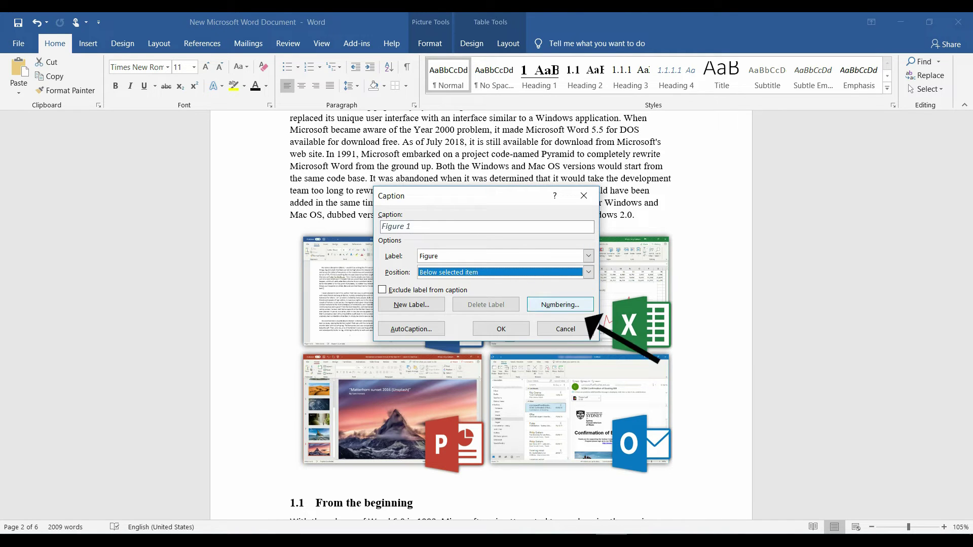
Set the caption numbering to 1, 2, 3 format including the Heading 1 chapter number with a hyphen separator, and insert the caption.
click(560, 305)
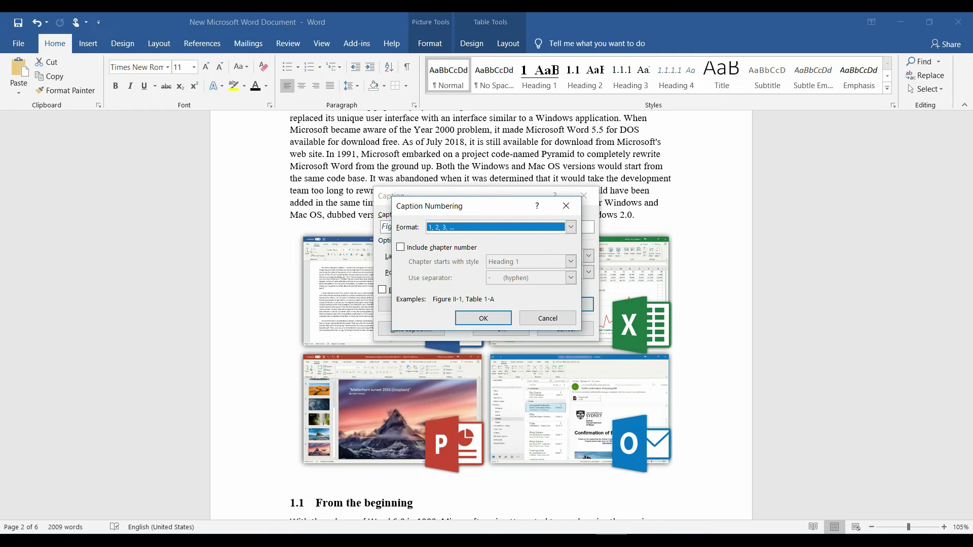
click(571, 227)
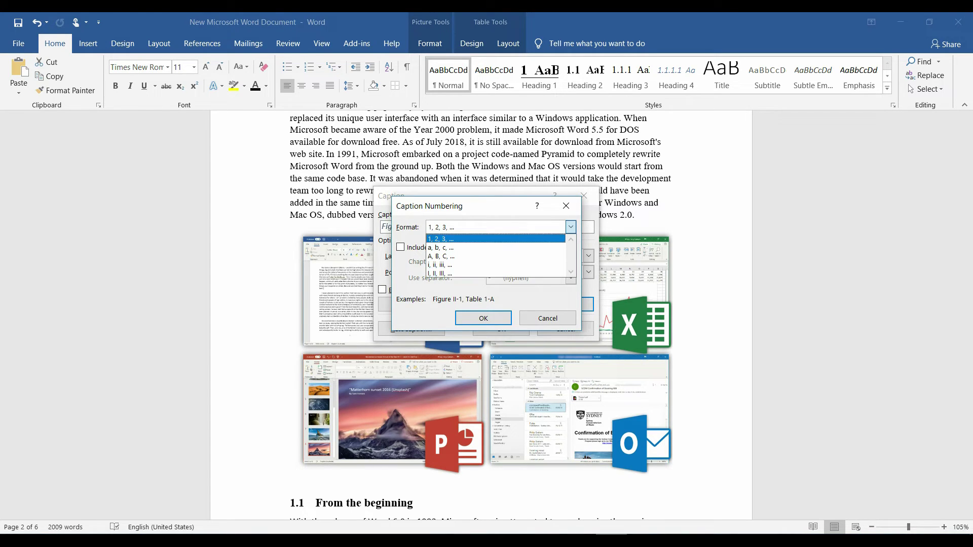
key(Return)
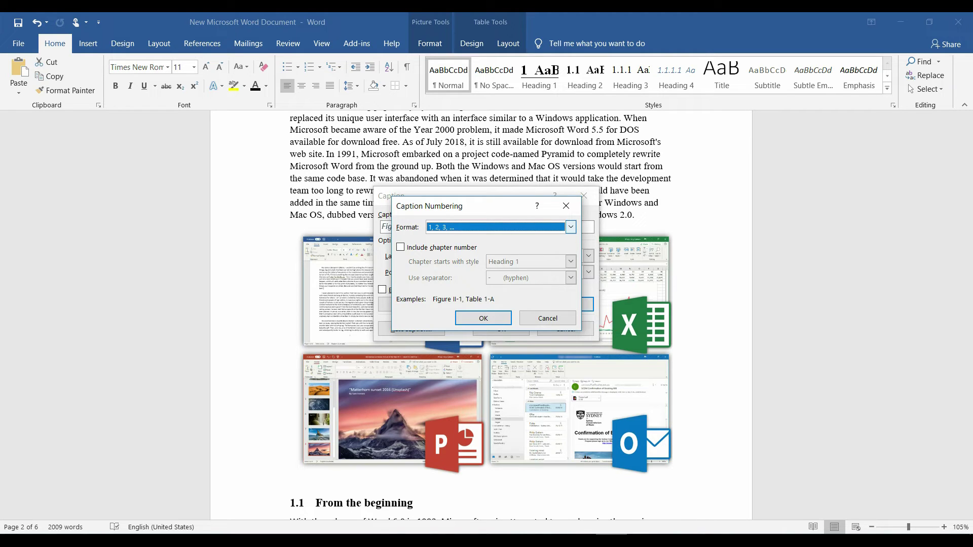
key(alt+c)
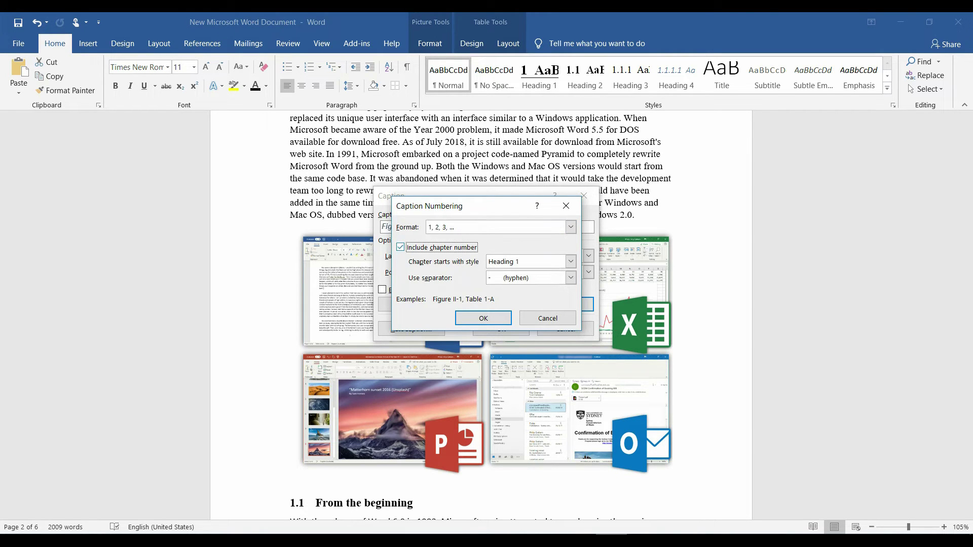
click(570, 261)
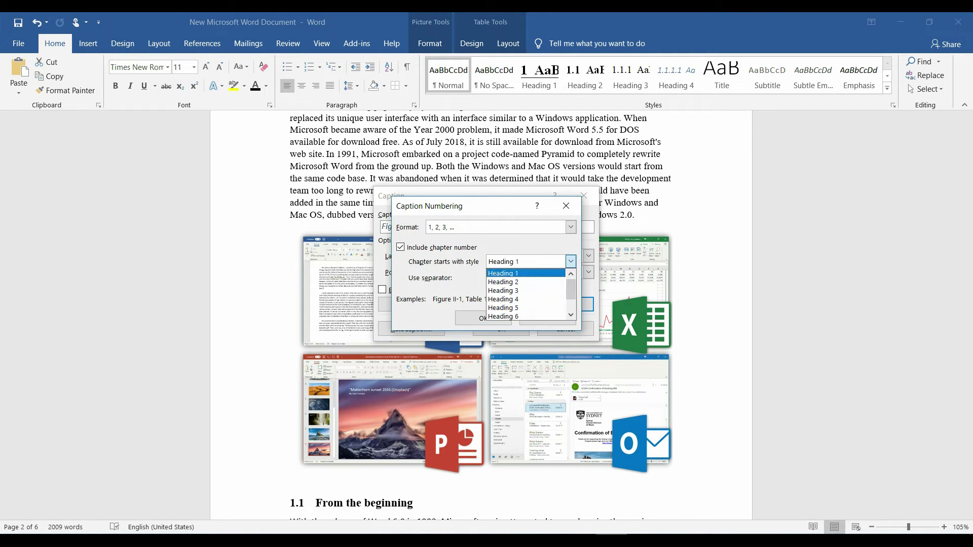
click(571, 261)
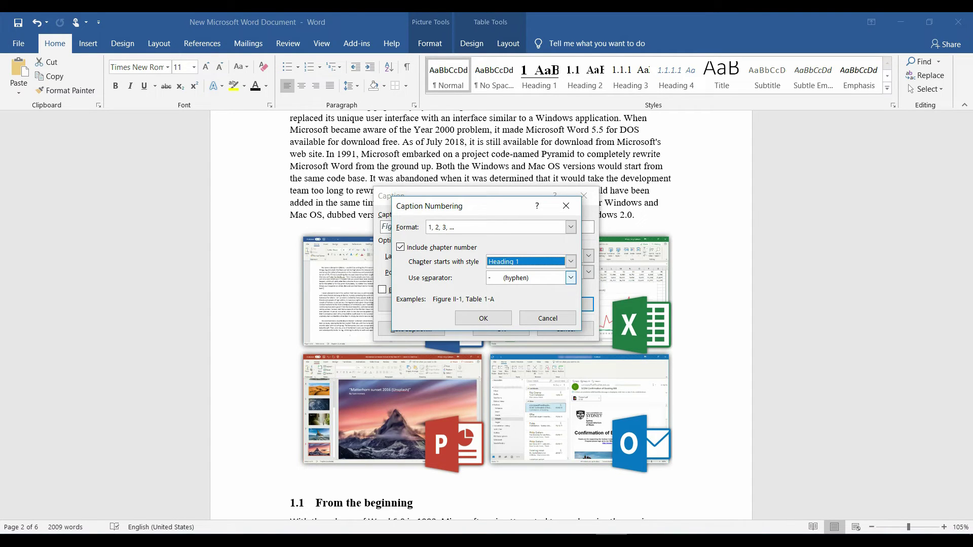
click(571, 278)
click(570, 277)
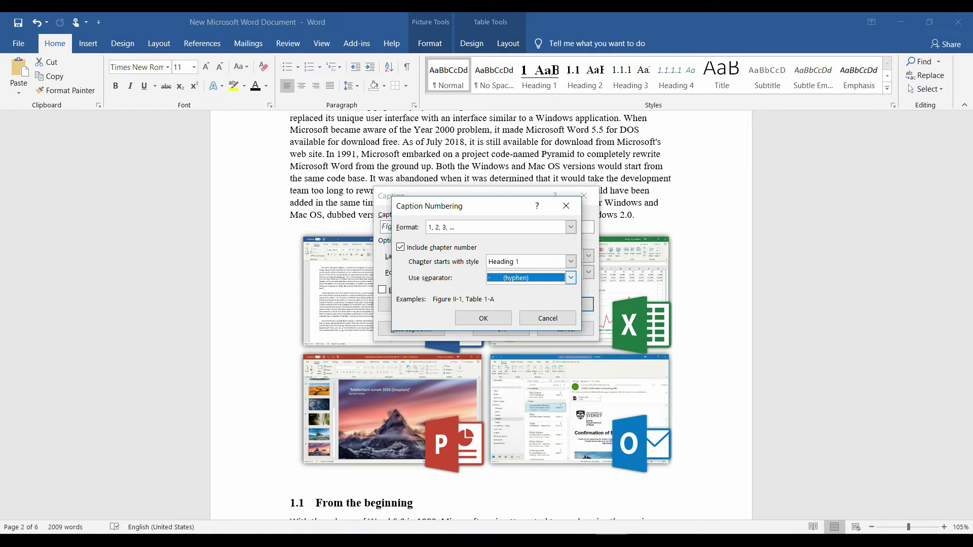
key(Return)
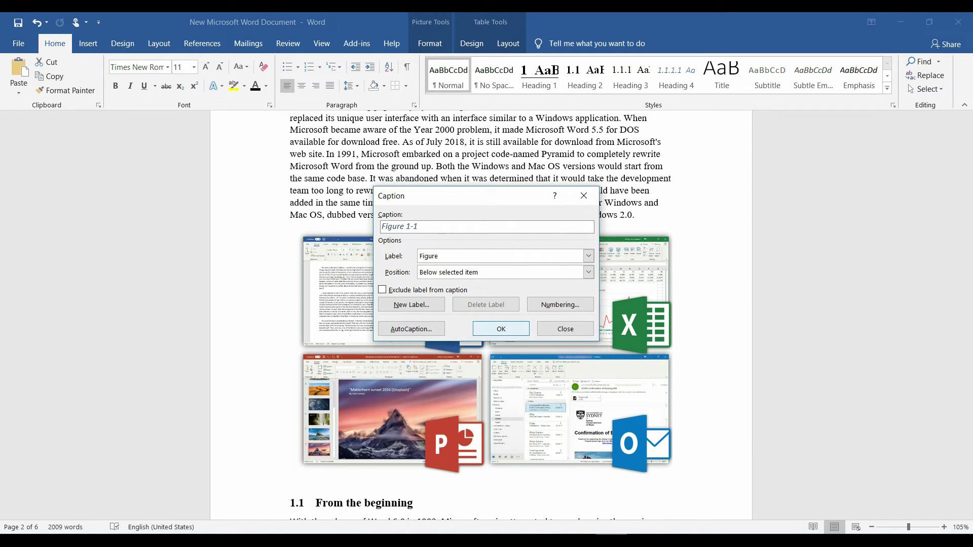
key(Return)
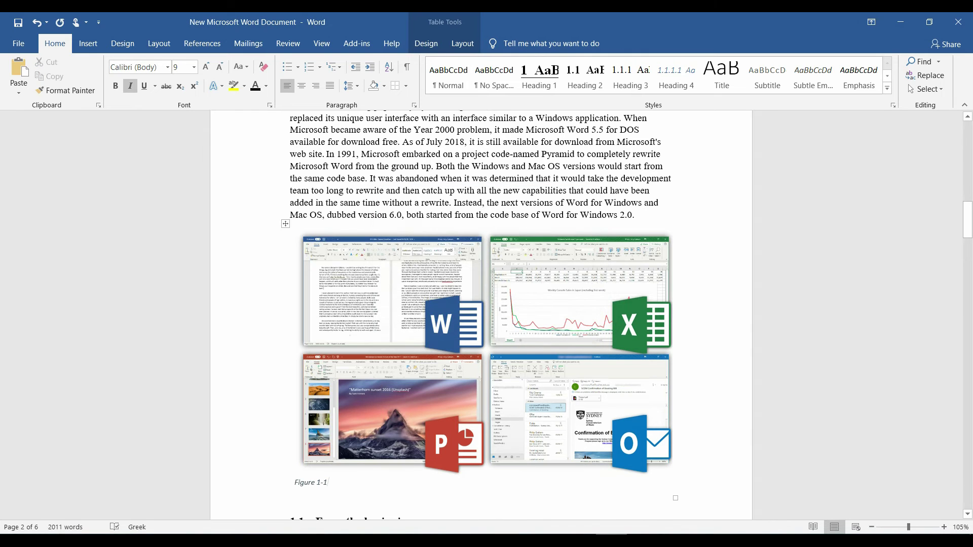
Format the "Figure 1-1" caption as centred, bold 11 pt Times New Roman and update the Caption style to match it.
scroll(327, 370, down, 2)
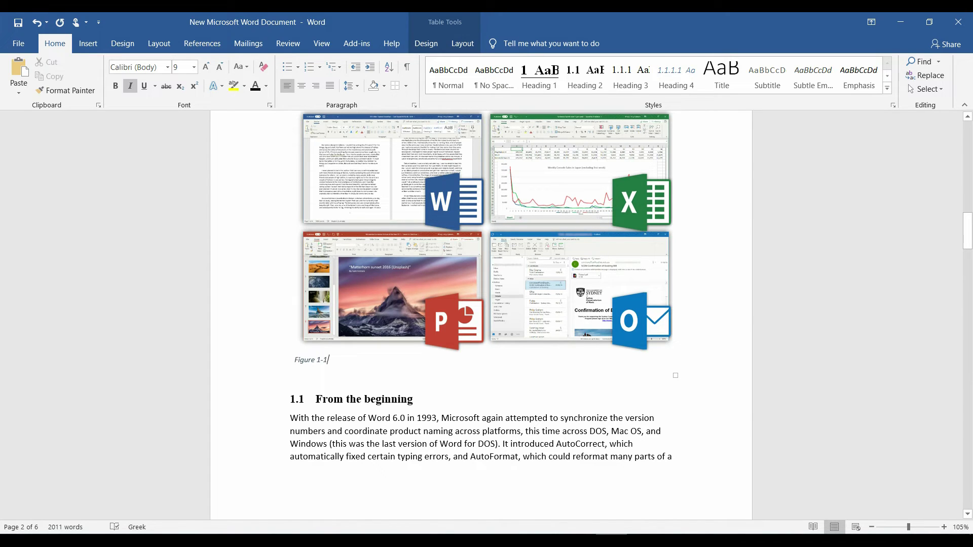
key(shift+Home)
key(ctrl+b)
click(167, 67)
click(142, 139)
click(193, 67)
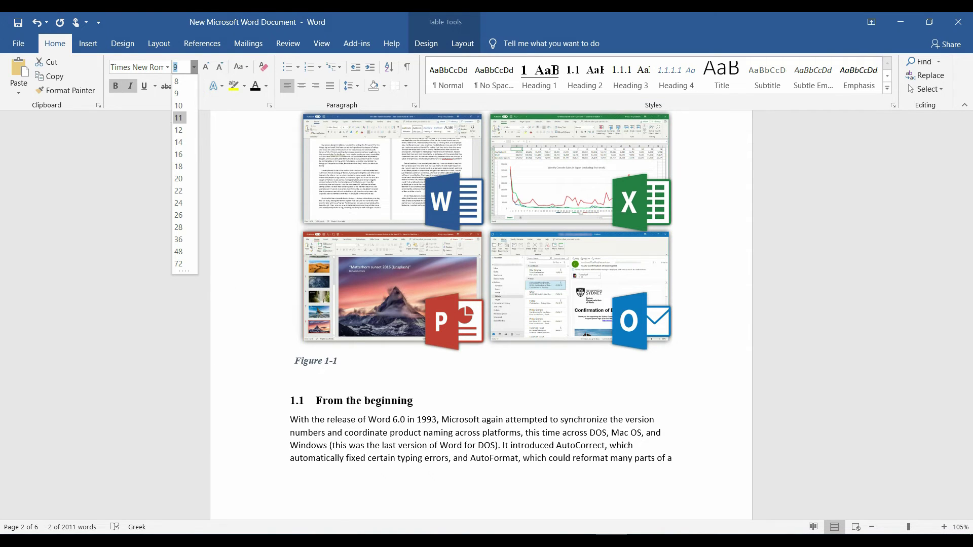
text(11)
key(Return)
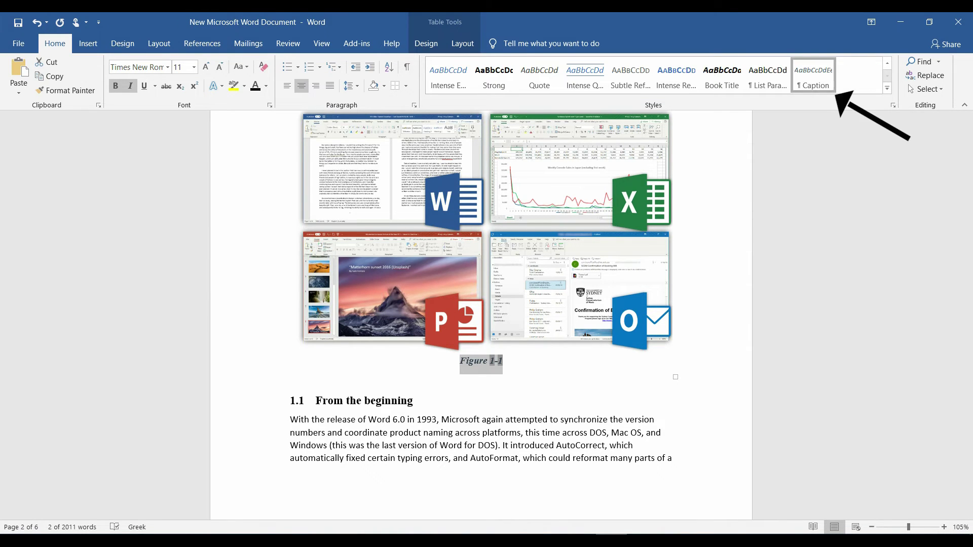
right_click(808, 77)
click(872, 84)
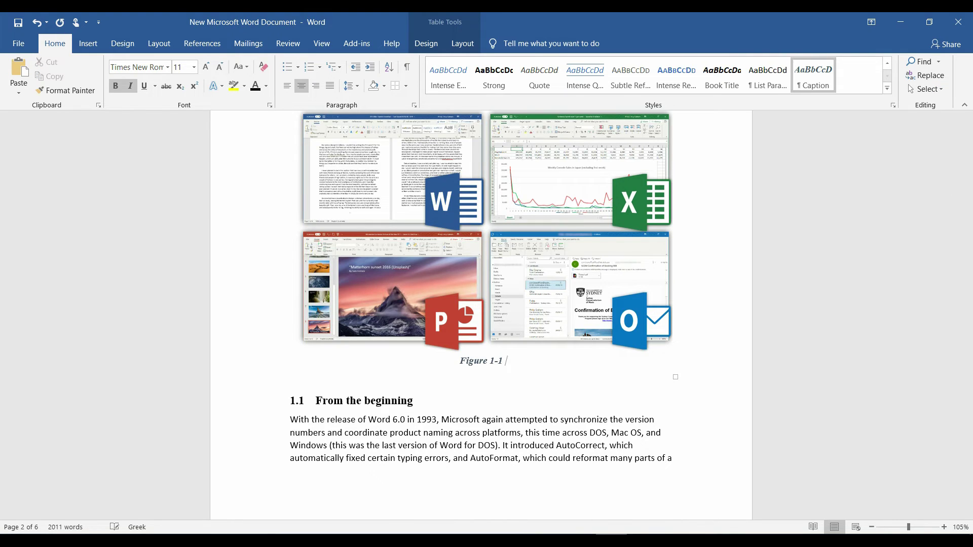
Title the caption "Microsoft Office 365 desktop applications" and add the line "From top left to bottom right: Word, Excel, PowerPoint and Outlook" below it.
text(Microsoft Office 365 desktop applications)
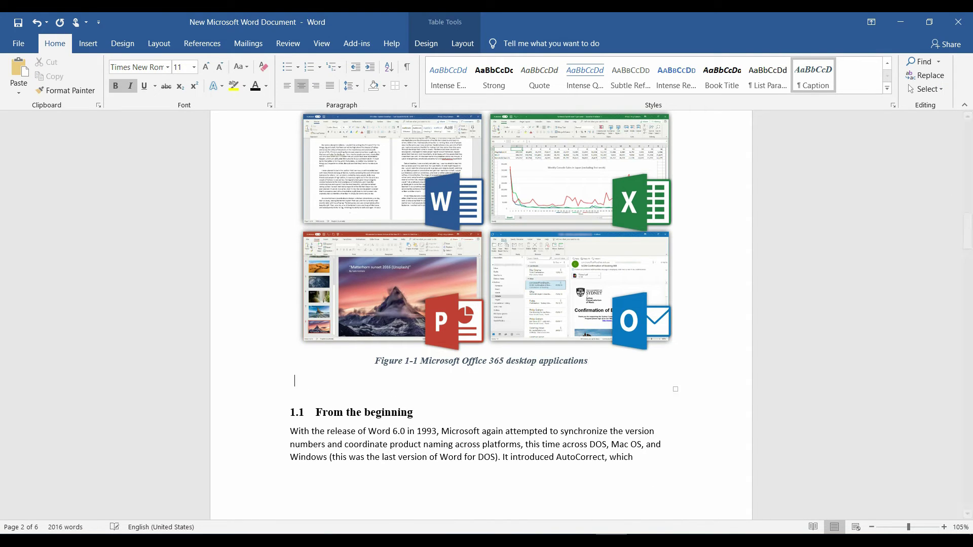
text(From top left to bottom right: Word, Excel, PowerPoint and Outlook)
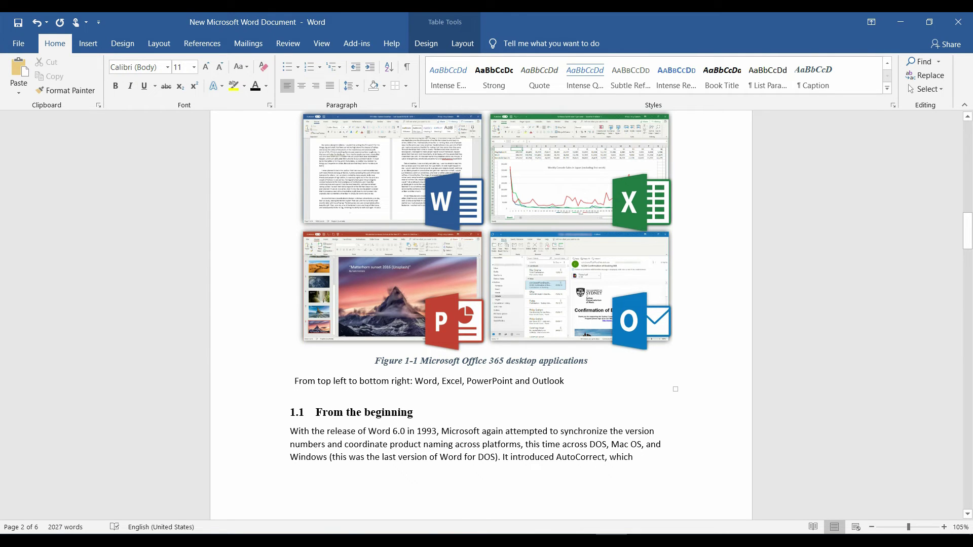
Centre the description line under the caption in Times New Roman and update the No Spacing style to match it.
drag(564, 381, 347, 380)
key(ctrl+e)
click(167, 67)
click(158, 140)
right_click(492, 75)
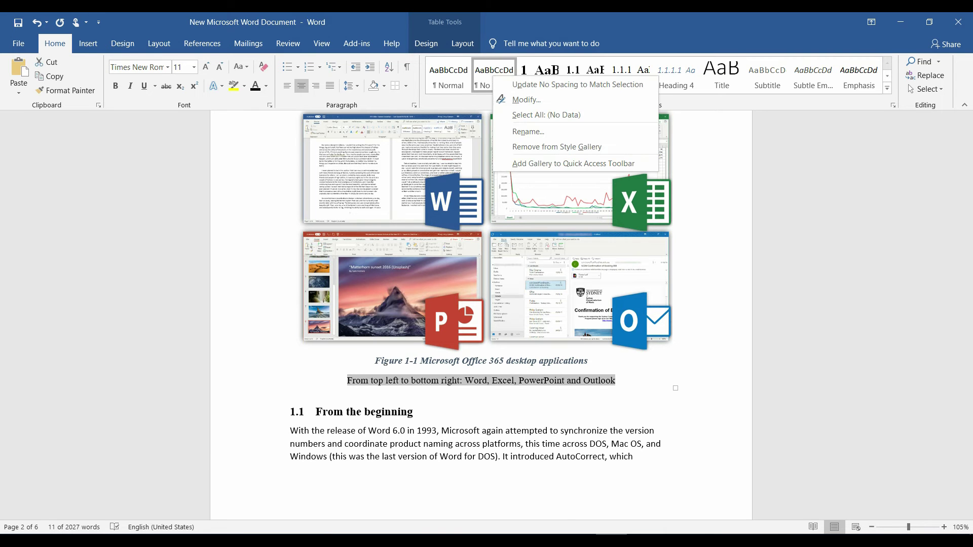
click(527, 84)
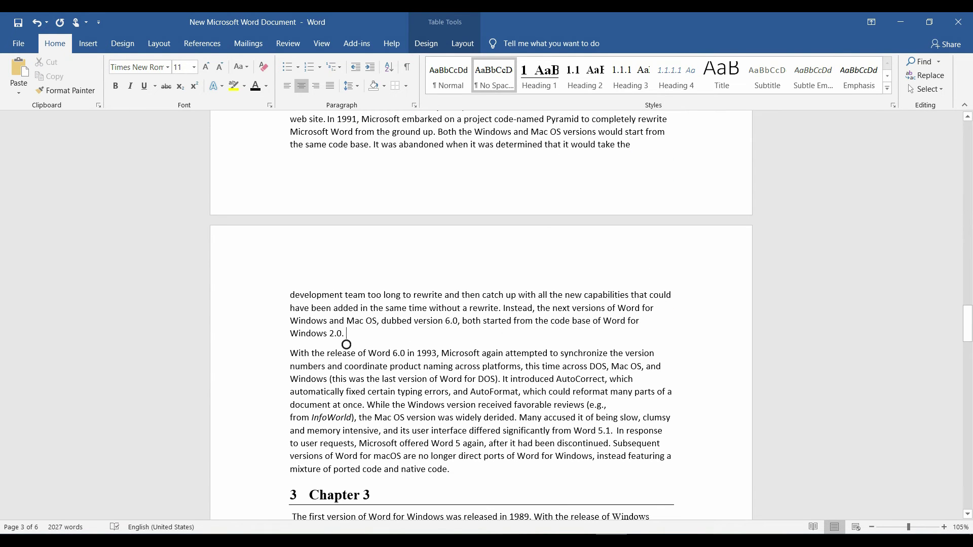
Insert a 1x1 table on a new line after the Chapter 2 paragraph ending in "Windows 2.0.".
click(344, 340)
key(Return)
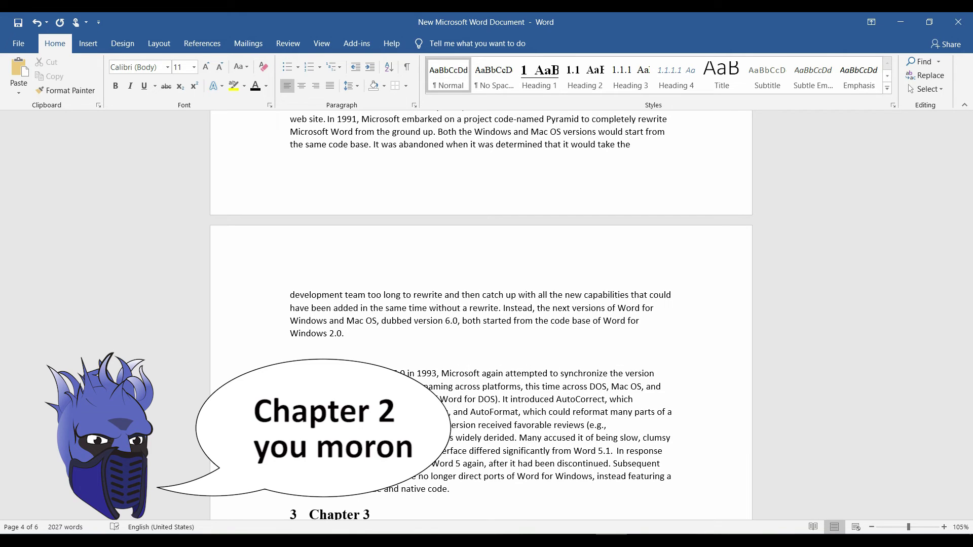
click(87, 43)
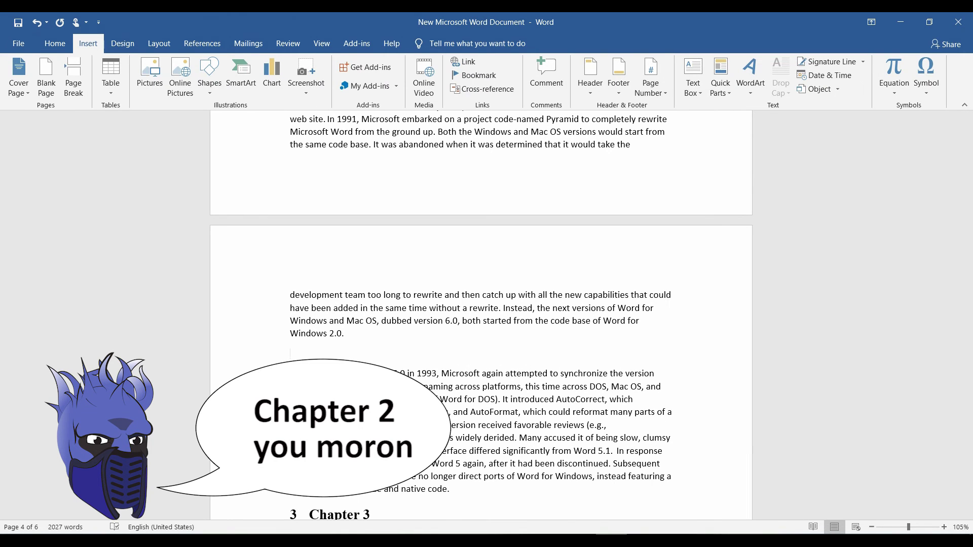
click(111, 76)
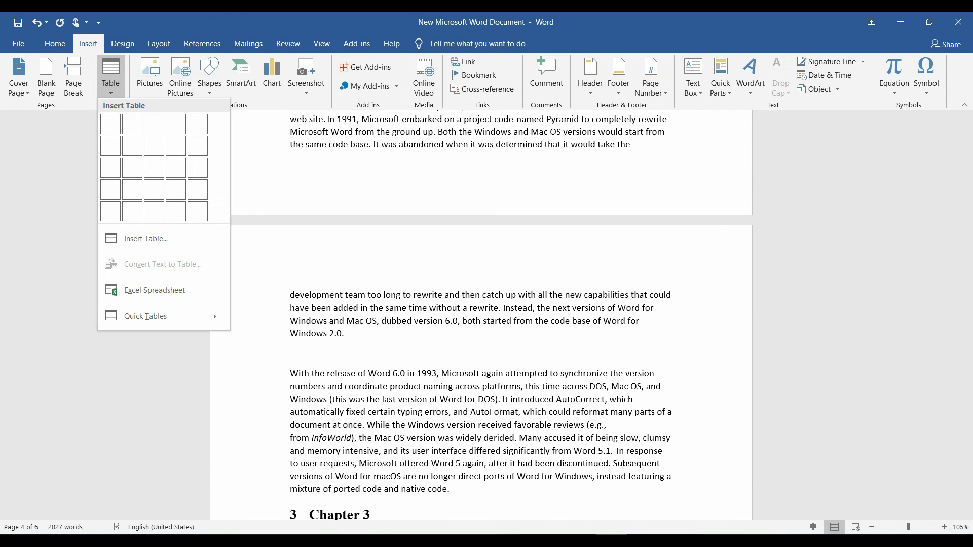
click(110, 124)
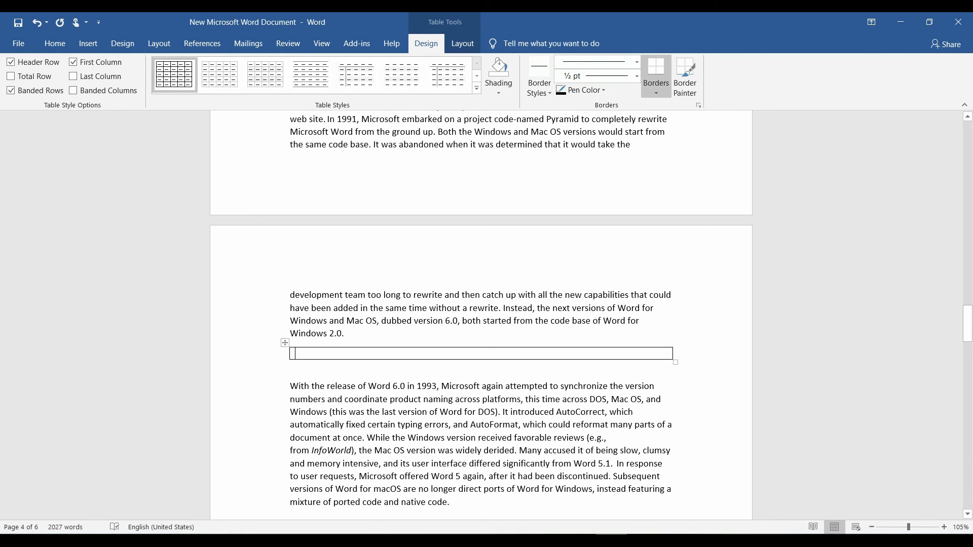
Insert the picture Microsoft_Office_for_Mac_2016_screenshots into the new table cell.
click(88, 43)
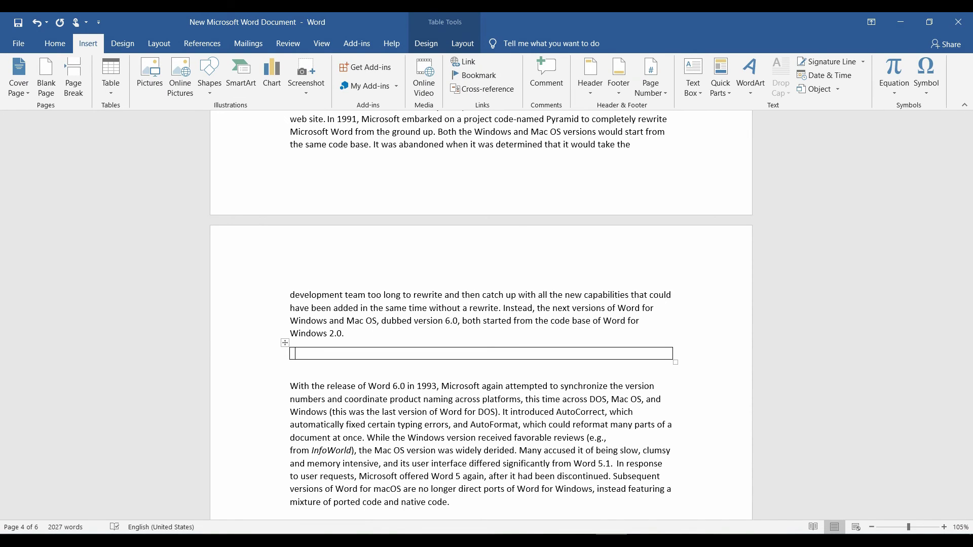
click(149, 76)
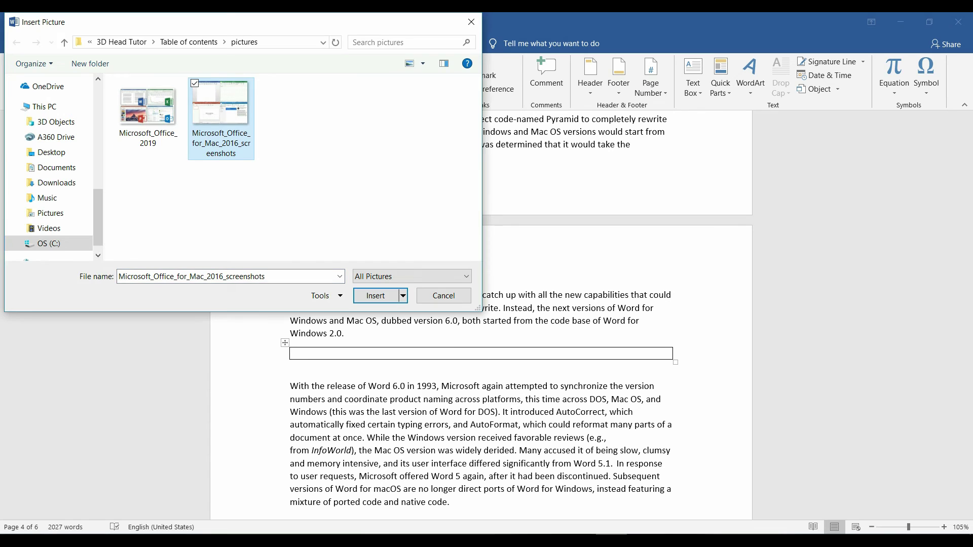
key(Return)
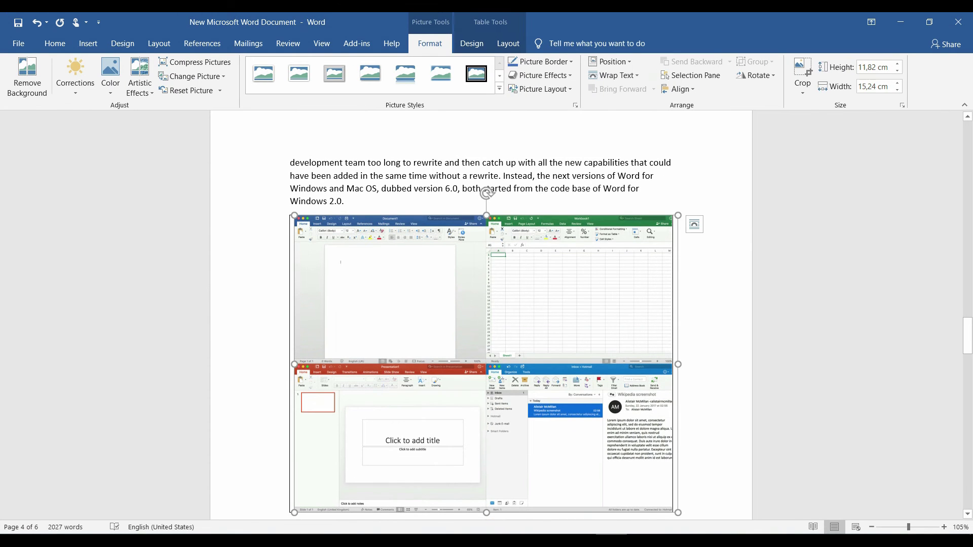
Insert a Figure caption below the picture, numbered 1, 2, 3 with the Heading 1 chapter number and a hyphen separator.
key(shift+F10)
key(Up)
key(Up)
key(Up)
key(Up)
key(Up)
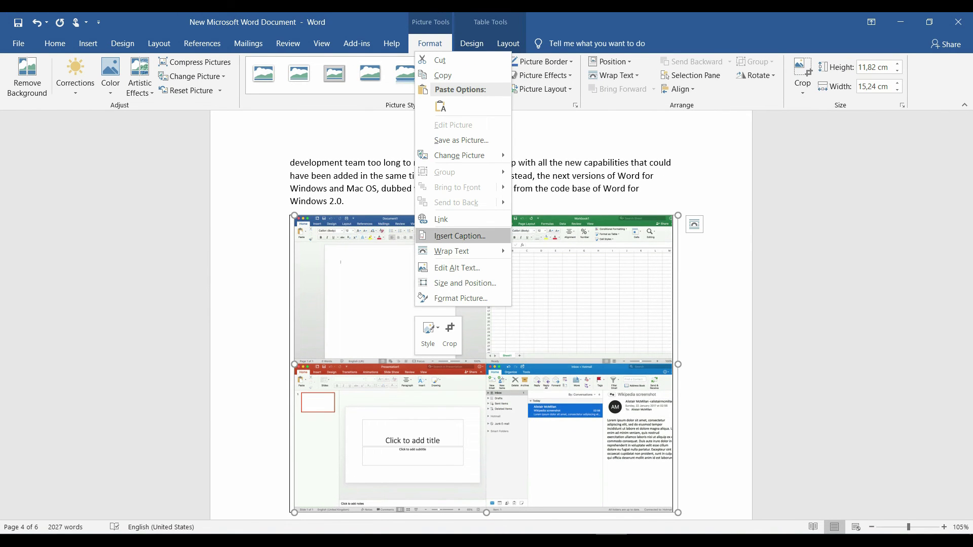
key(Return)
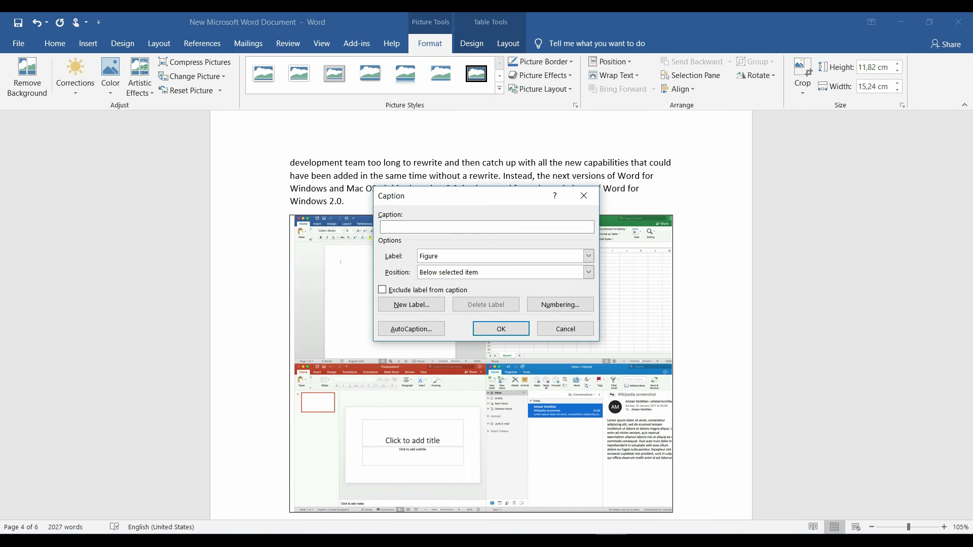
key(Return)
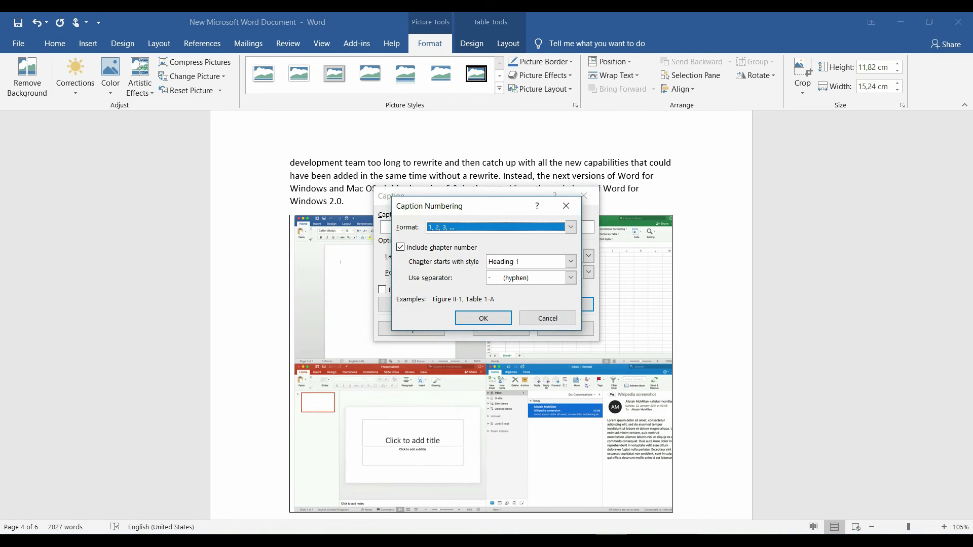
key(Return)
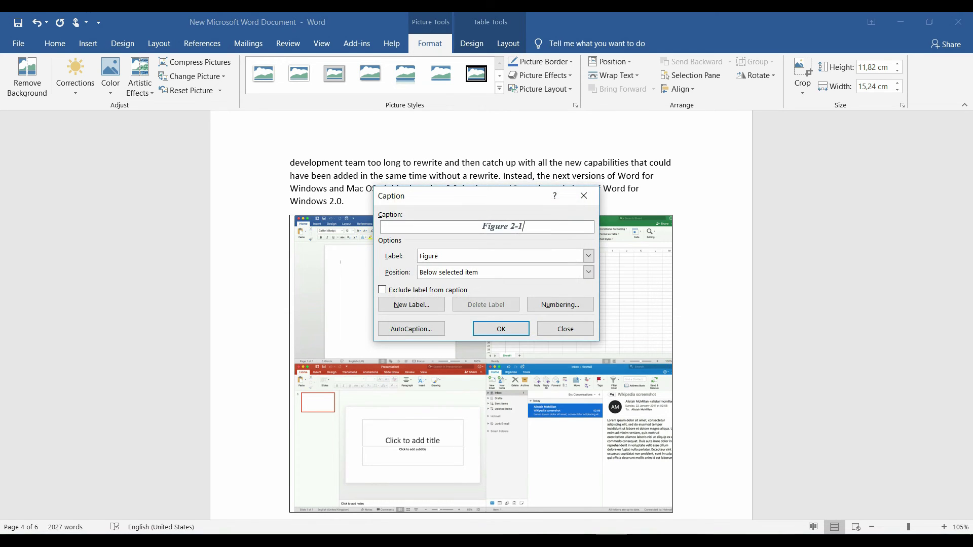
key(Return)
Title the caption "Microsoft Office 2016 for Mac" and replace the line below with "Apps from top left to bottom right: Word, Excel, PowerPoint and Outlook".
scroll(481, 314, down, 5)
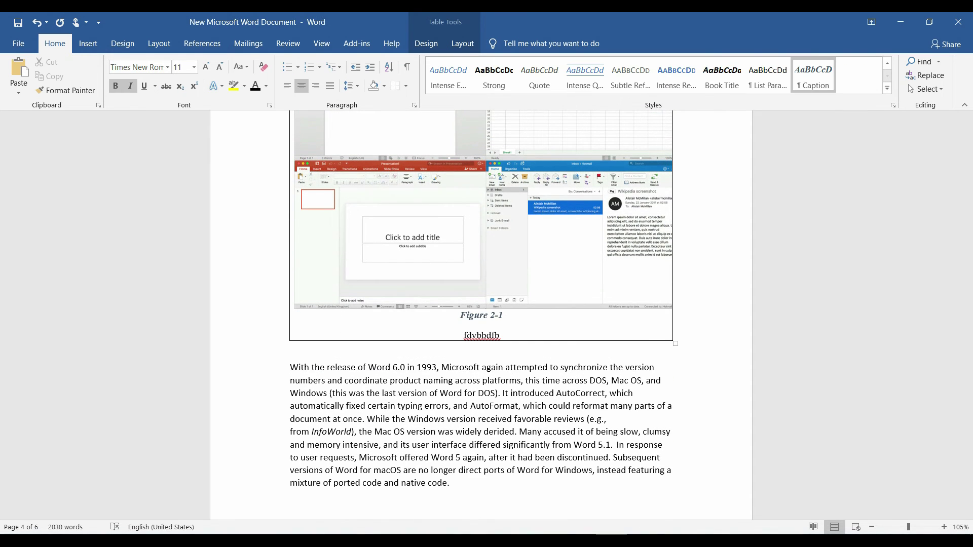
text(Microsoft Office 2016 for Mac)
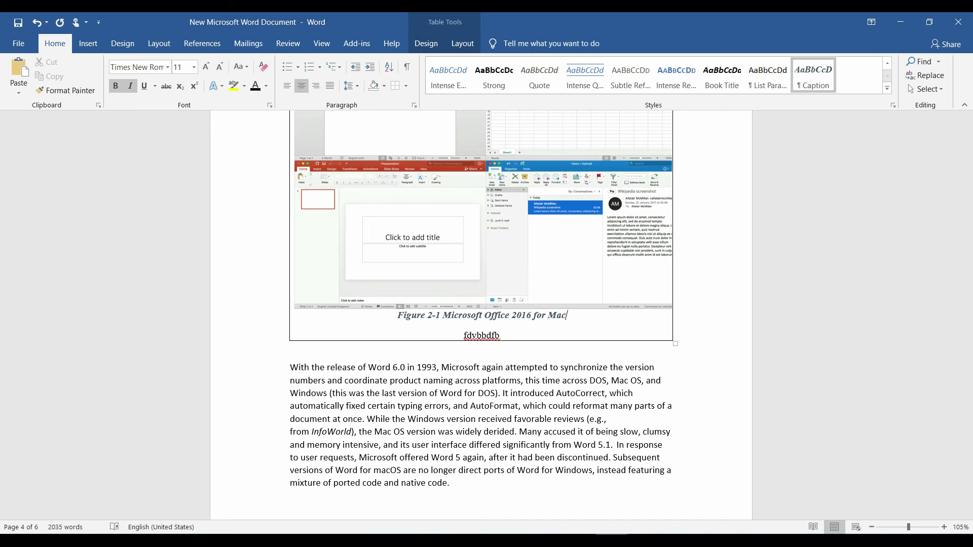
key(Down)
key(shift+Home)
text(Apps from top left to bottom right: Word, Excel, PowerPoint and Outlook)
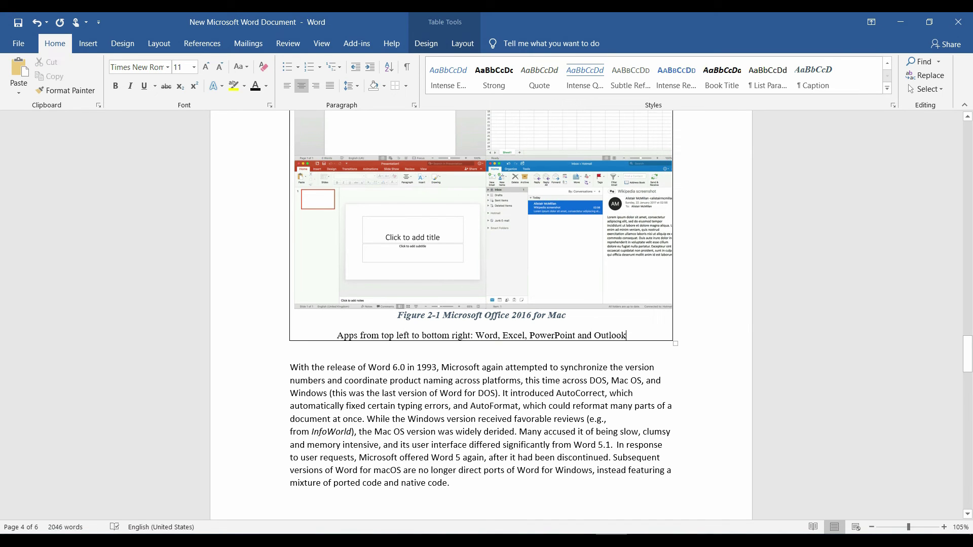
Add the text "see figure 2-1" after "Windows and Mac OS" in the paragraph above the picture.
click(449, 483)
scroll(480, 314, up, 2)
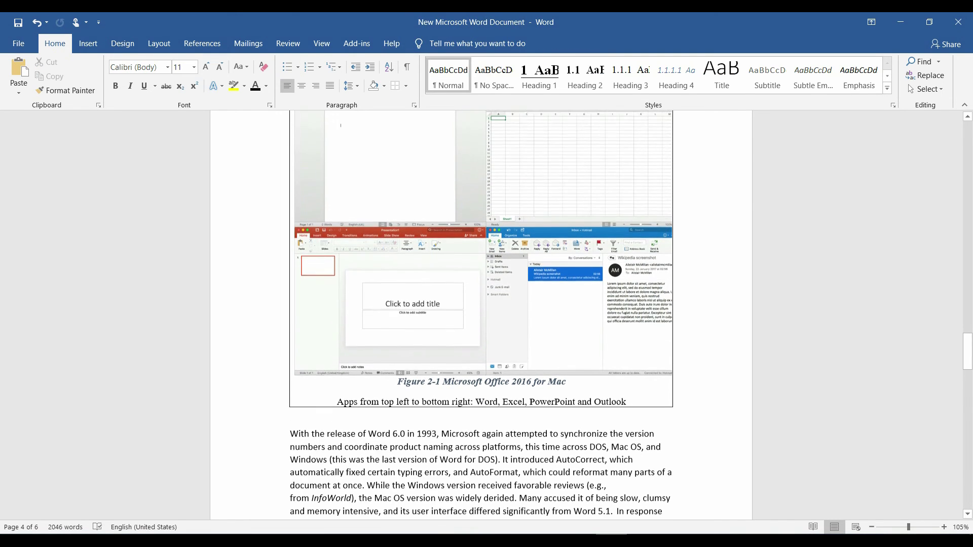
scroll(673, 179, up, 4)
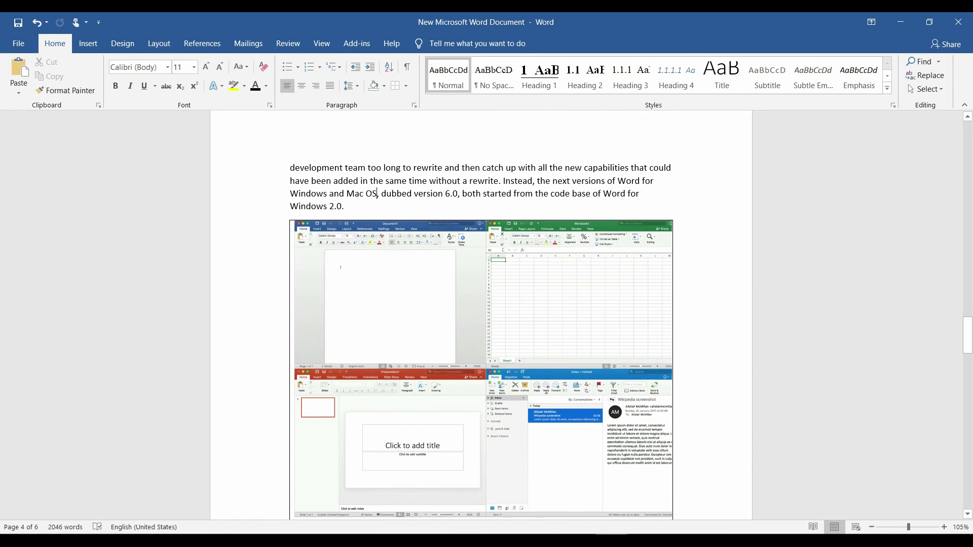
click(376, 194)
text(see figu)
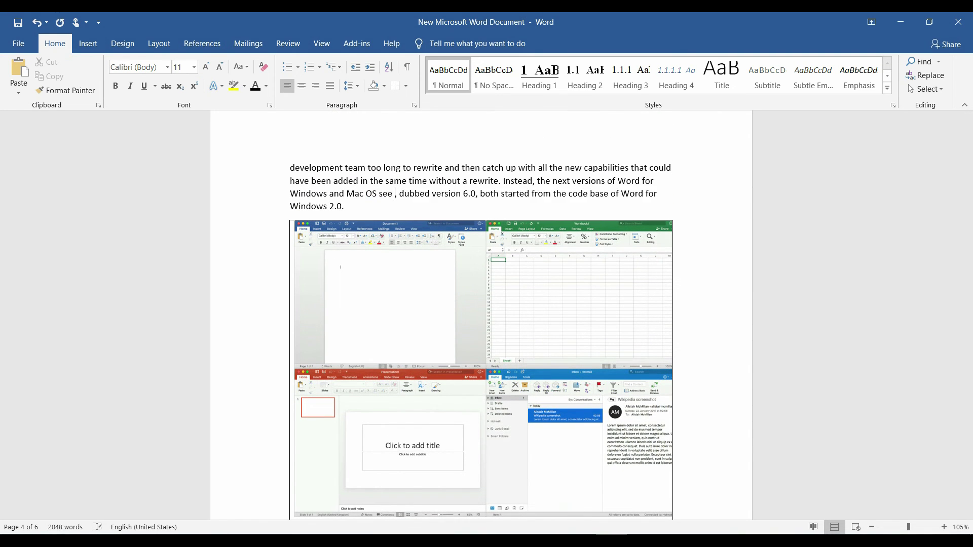
text(re 2-1)
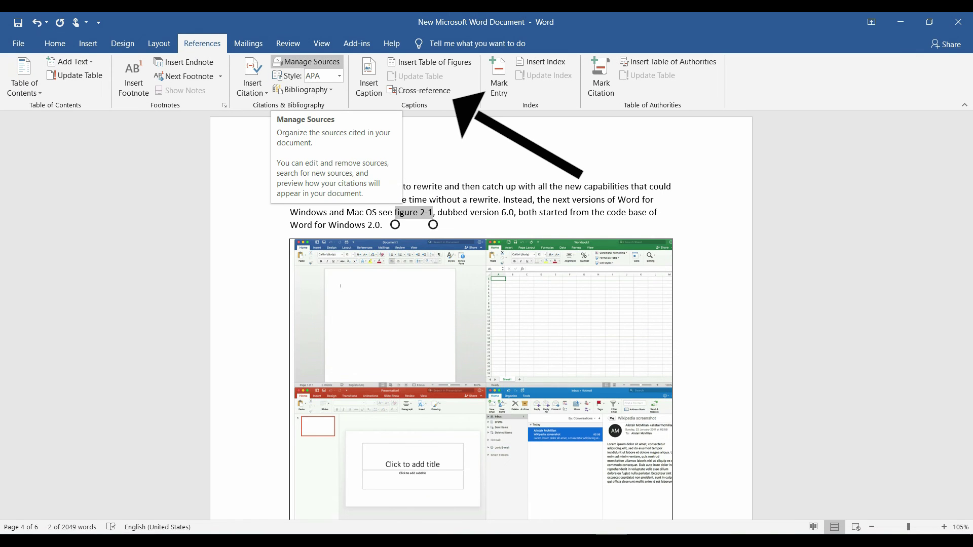
Start a cross-reference for the "figure 2-1" text and go through the reference types from Bookmark to Equation, ending on Figure.
click(419, 90)
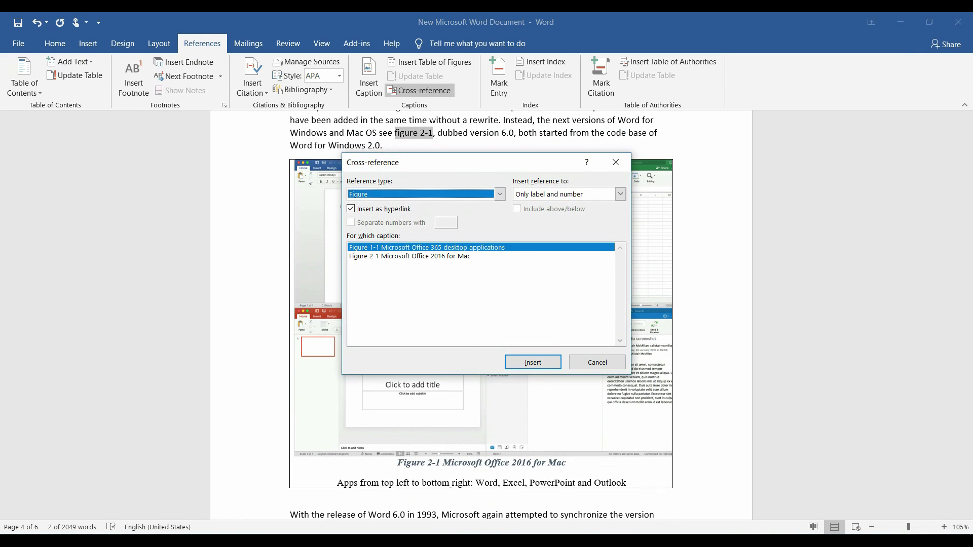
click(500, 194)
click(421, 205)
click(500, 194)
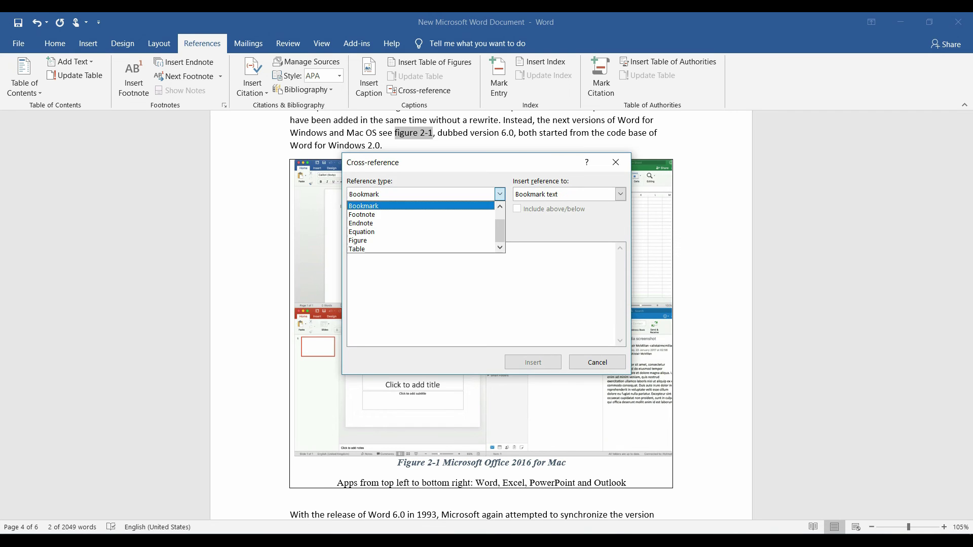
click(420, 214)
click(500, 194)
click(420, 223)
click(500, 194)
click(420, 232)
click(500, 195)
click(420, 240)
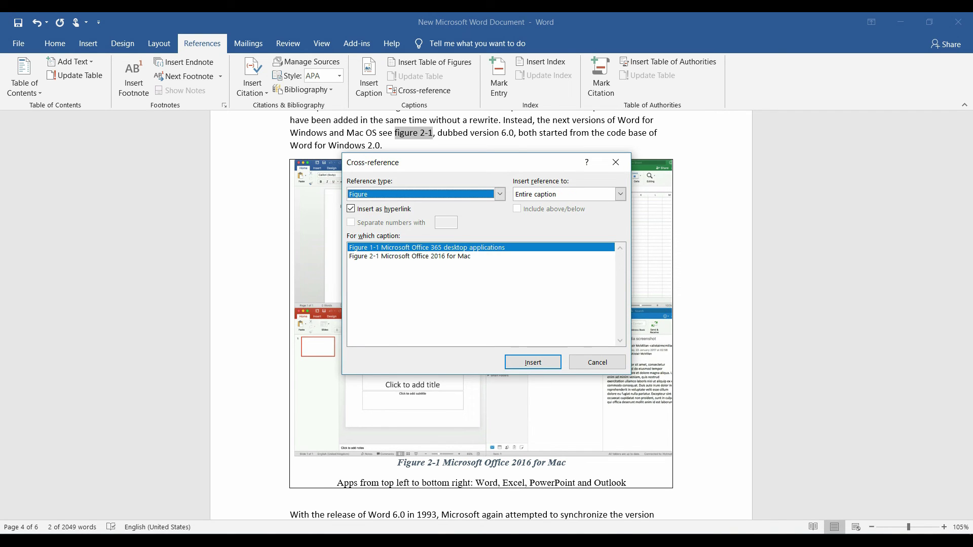
Replace the selected text with a hyperlinked cross-reference to the "Microsoft Office 2016 for Mac" caption, using only label and number.
click(409, 256)
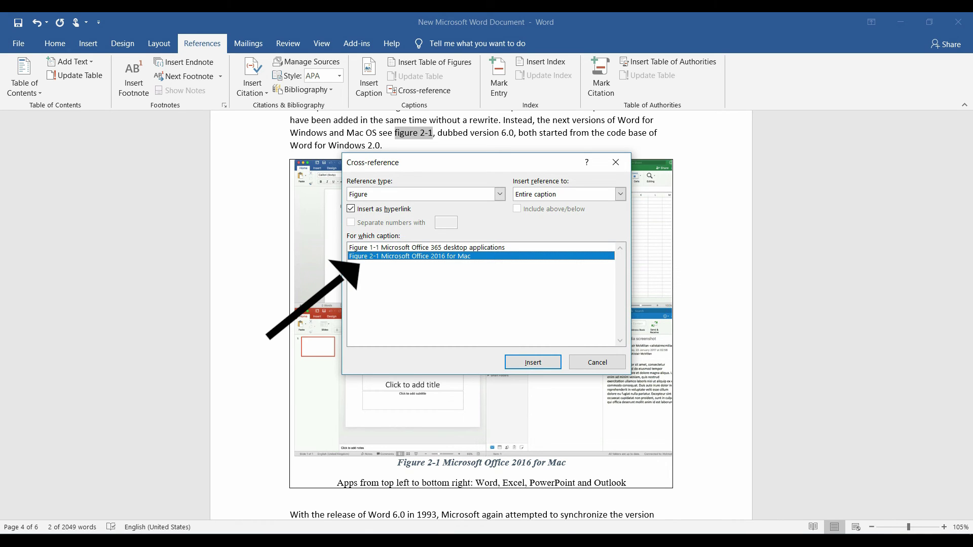
click(620, 194)
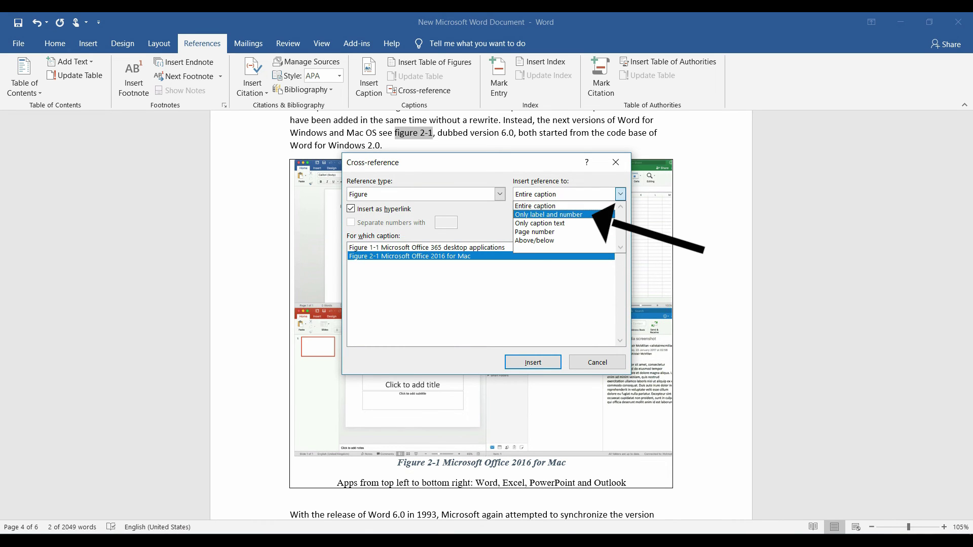
click(548, 214)
click(533, 362)
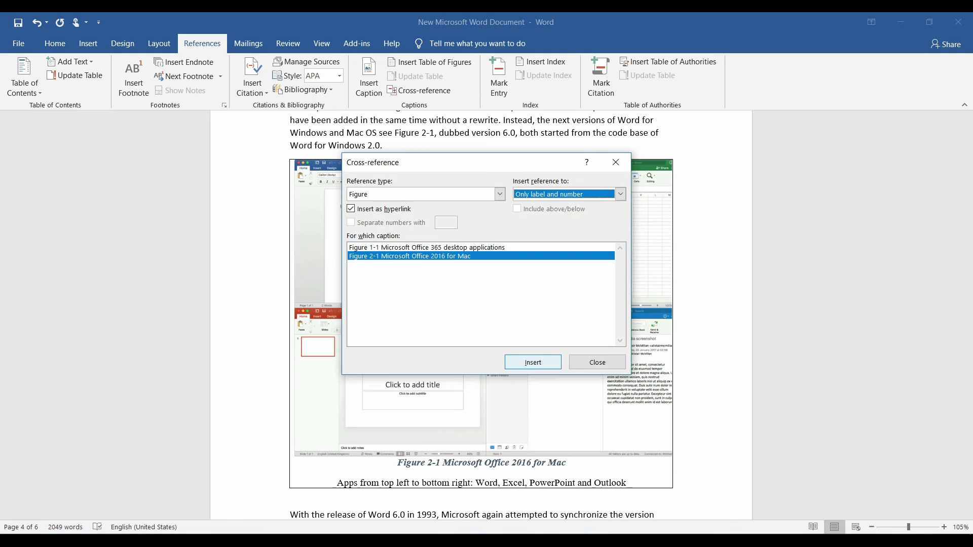
click(597, 362)
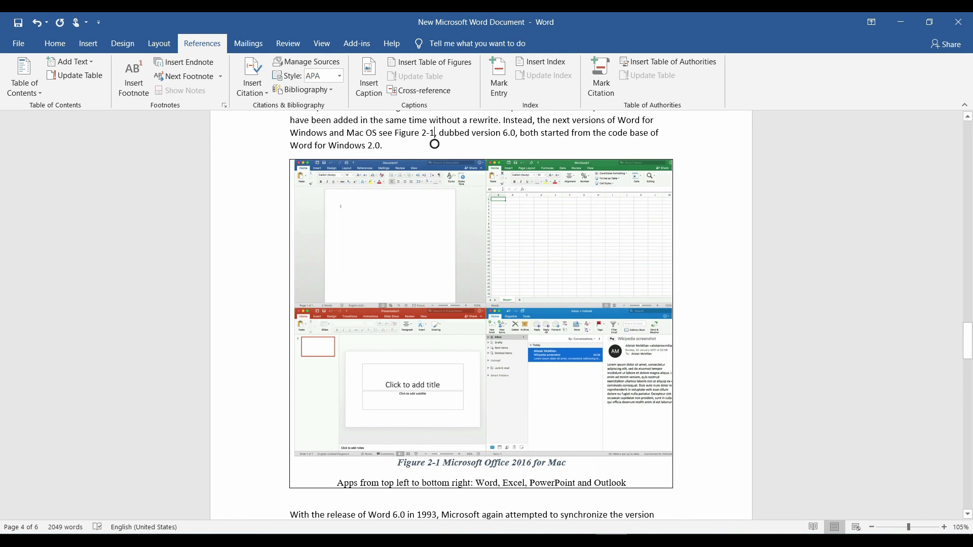
Paste the copied Office 365 desktop applications picture with its caption as cell contents between the Word for Windows 2.0 paragraph and the Mac picture.
scroll(435, 144, up, 2)
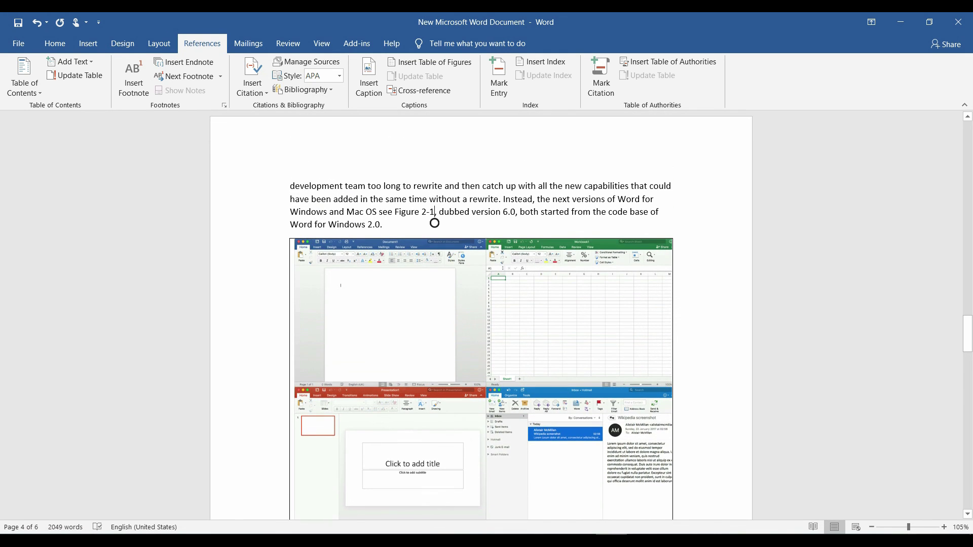
drag(395, 212, 435, 212)
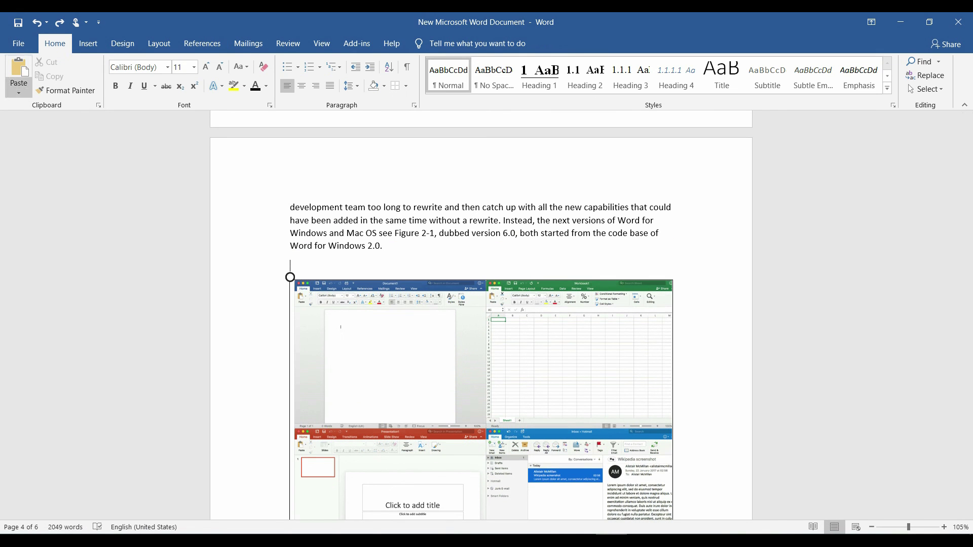
click(18, 89)
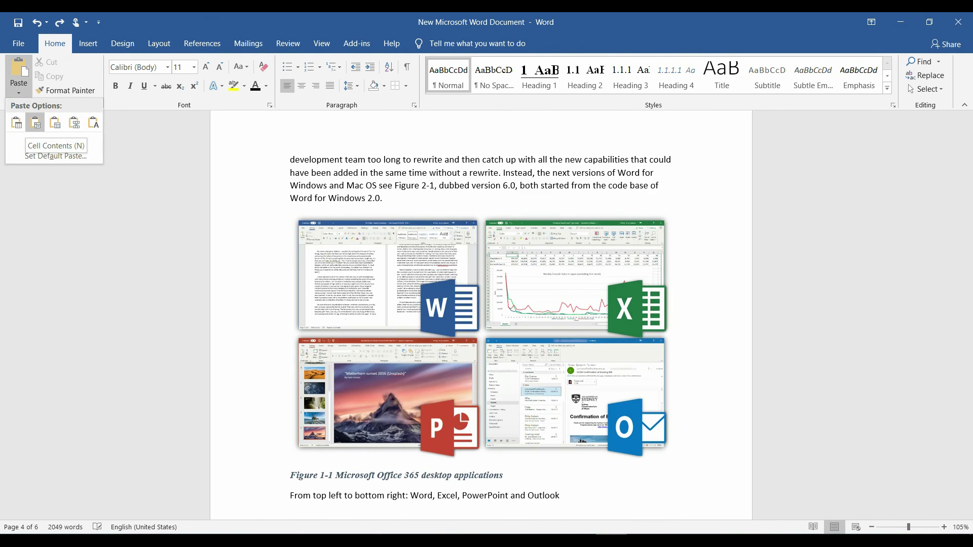
click(35, 122)
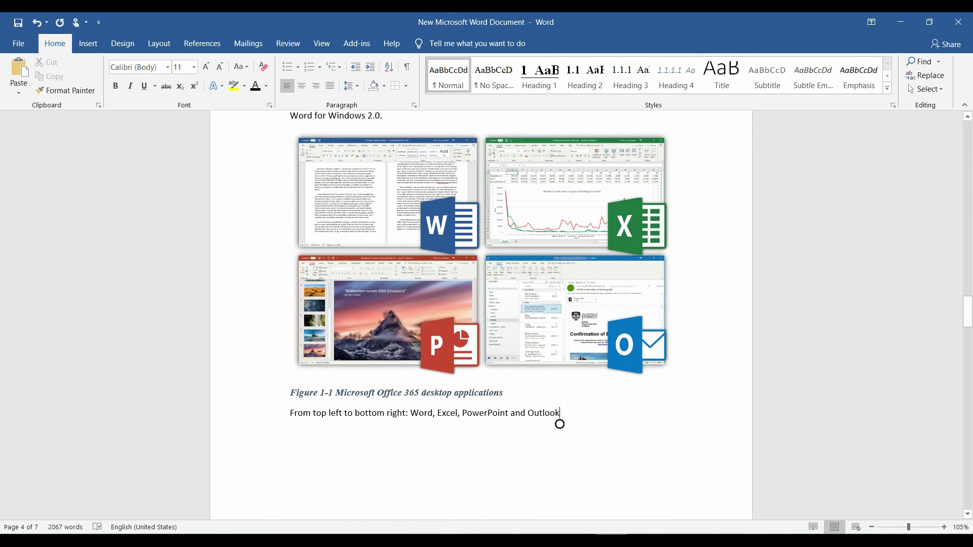
Update the figure number fields in the pasted "Microsoft Office 365 desktop applications" caption.
double_click(322, 393)
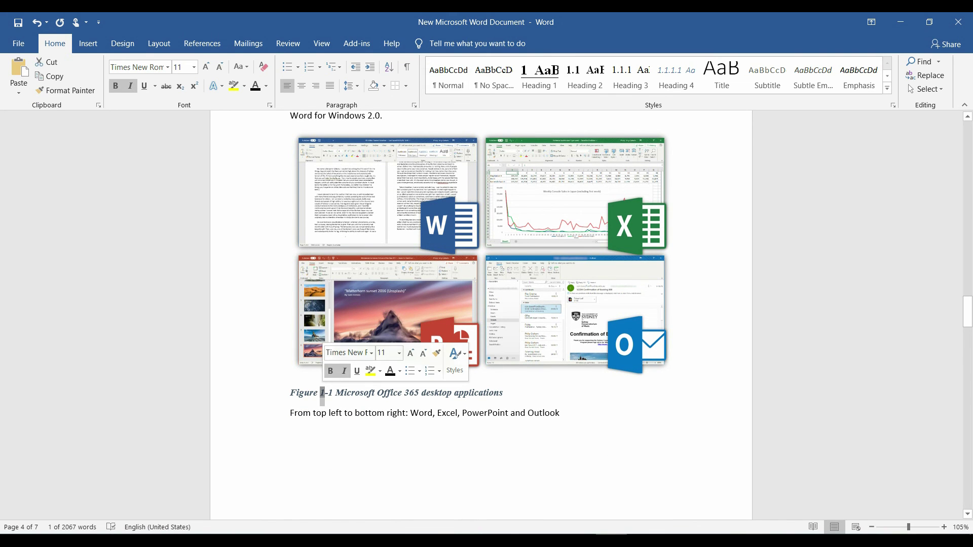
drag(333, 393, 306, 394)
right_click(307, 397)
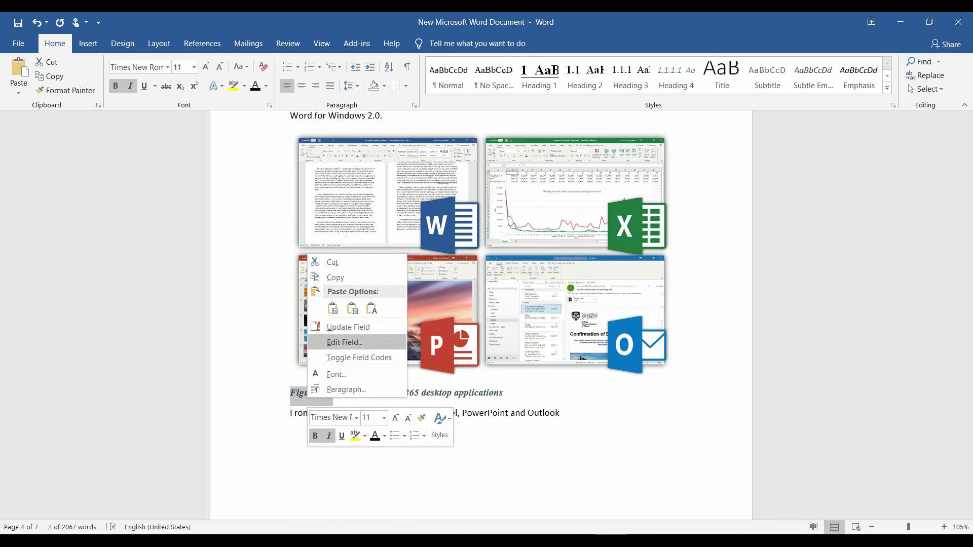
click(348, 327)
Update the figure number fields in the "Microsoft Office 2016 for Mac" caption.
scroll(481, 314, down, 12)
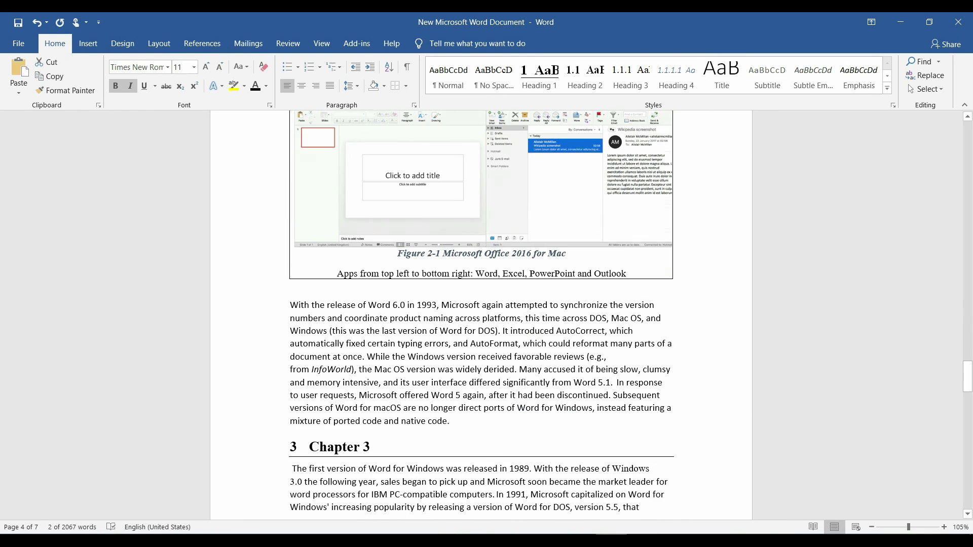
drag(439, 254, 406, 253)
right_click(405, 251)
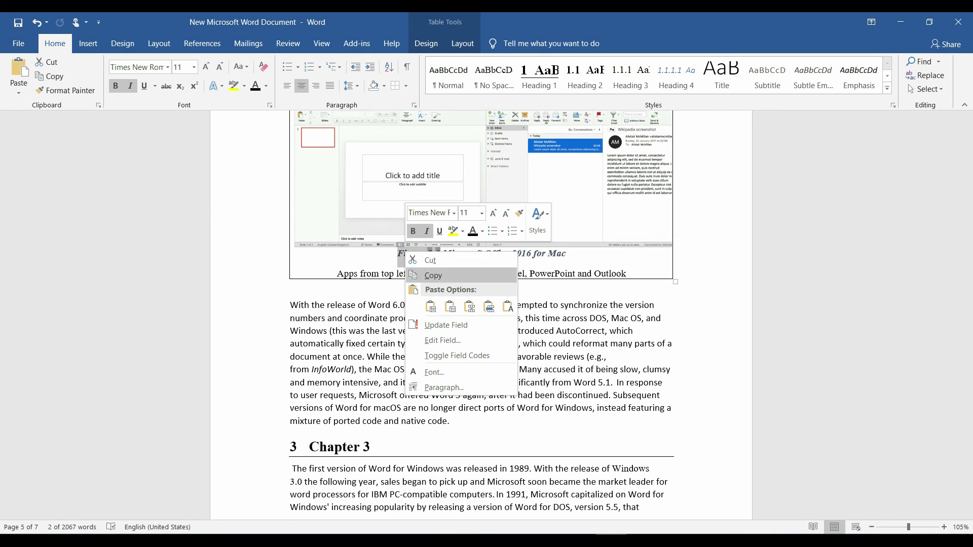
click(446, 325)
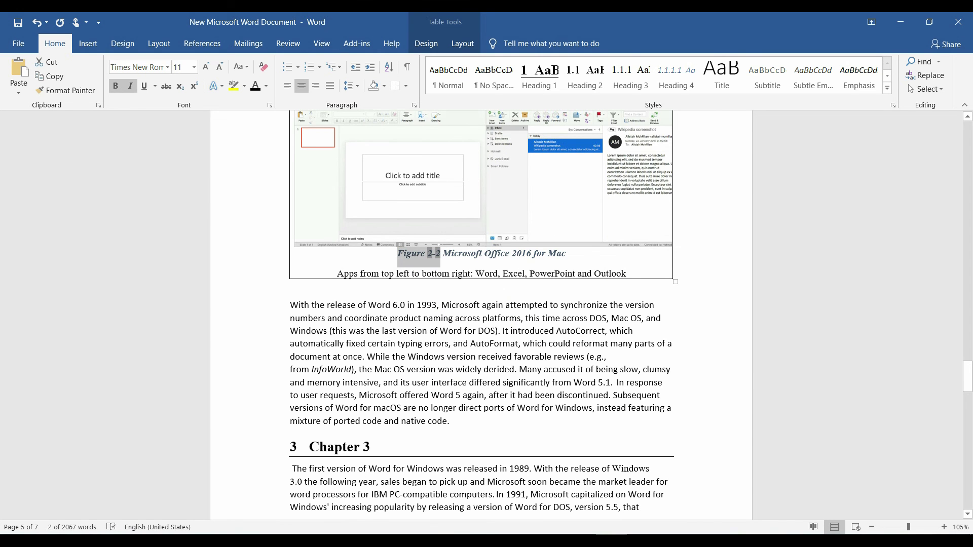
Update the figure cross-reference after "Windows and Mac OS see" in the paragraph above the pasted picture.
scroll(482, 314, up, 15)
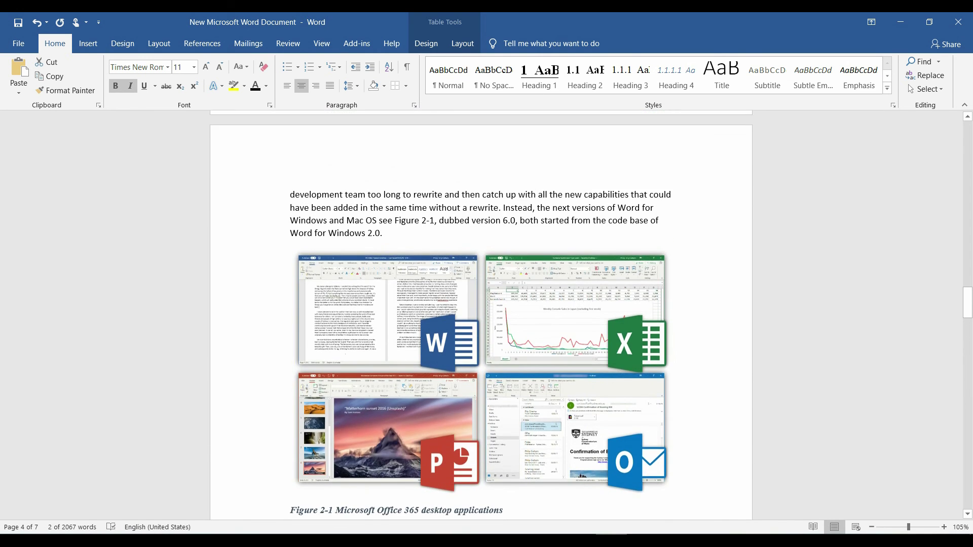
right_click(431, 219)
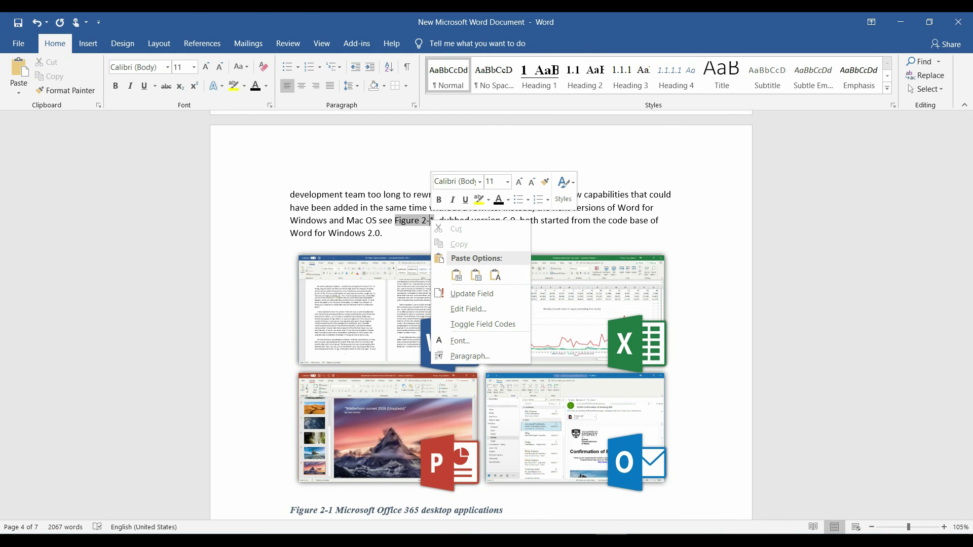
click(471, 293)
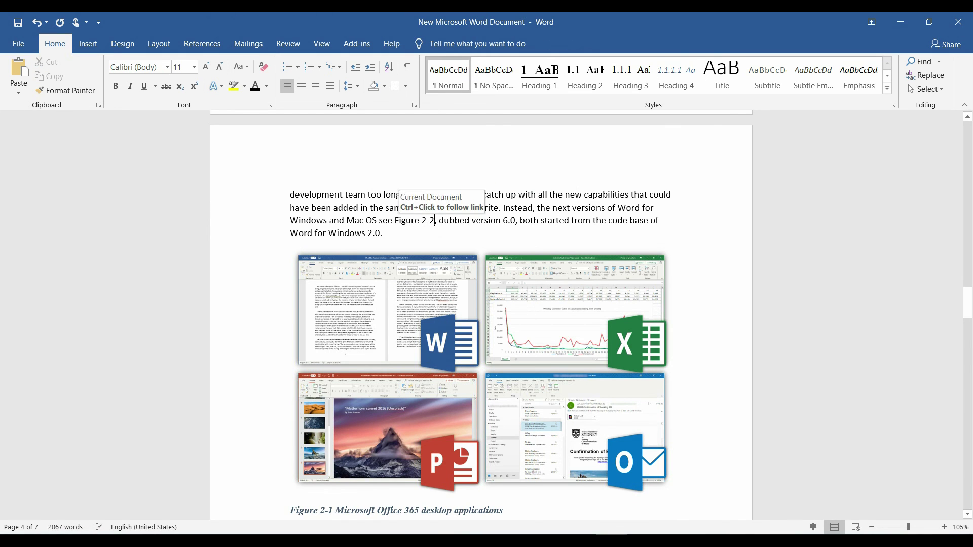
click(416, 220)
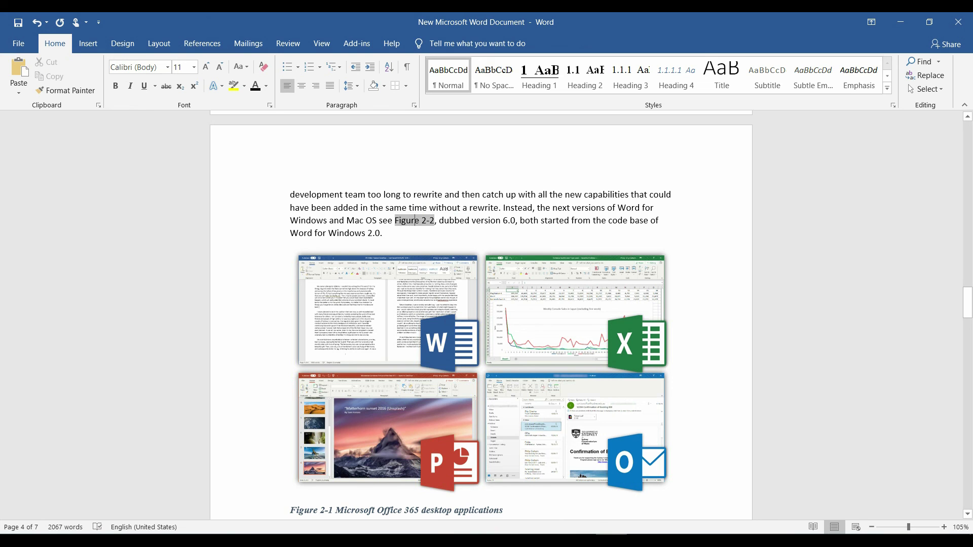